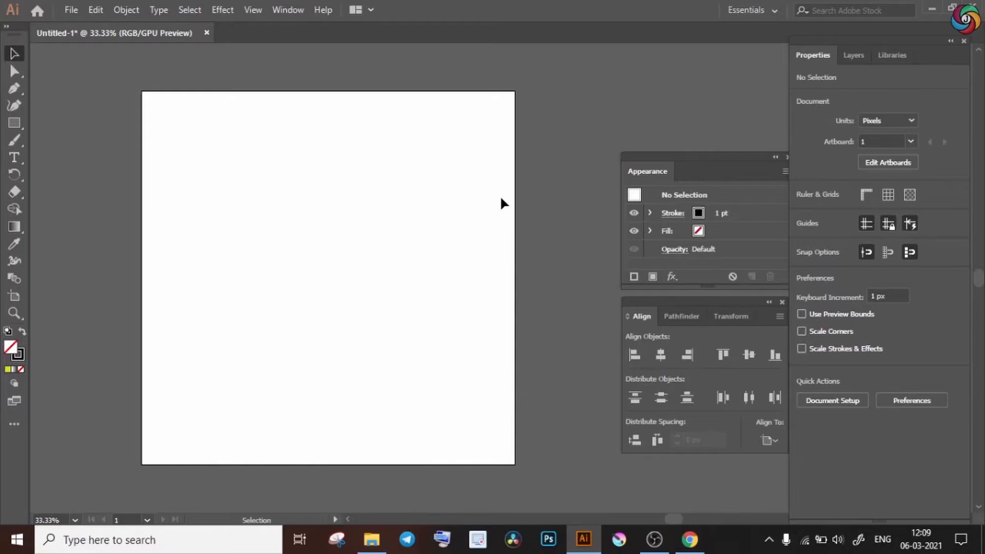
Draw a closed teardrop about 180 px wide and 327 px high with the Pen tool and refine its anchor points.
key("p")
left_click_drag(293, 274, 330, 290)
left_click_drag(280, 188, 319, 187)
left_click(297, 139)
left_click_drag(293, 274, 253, 269)
key("a")
left_click_drag(319, 191, 293, 274)
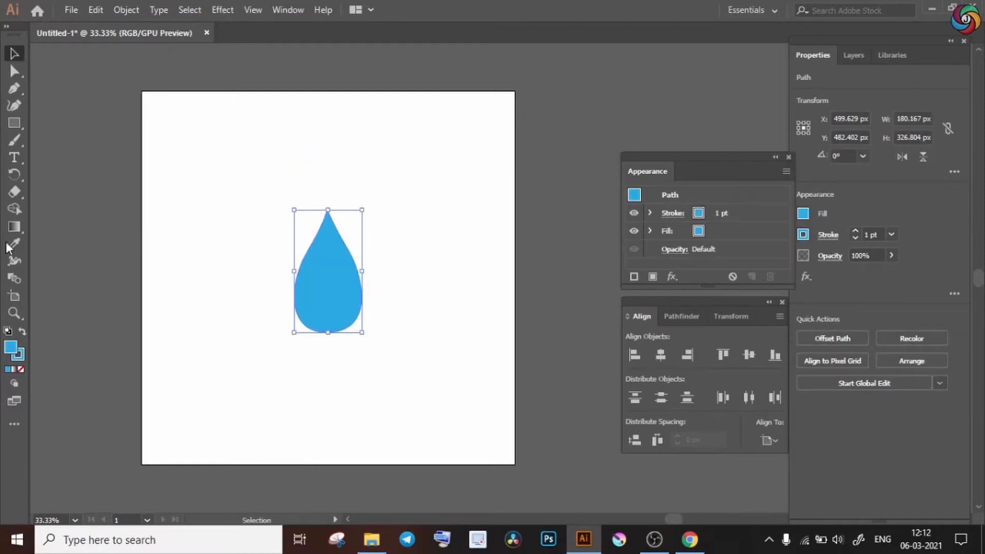
Fill the teardrop with the Sky linear gradient preset.
left_click(14, 228)
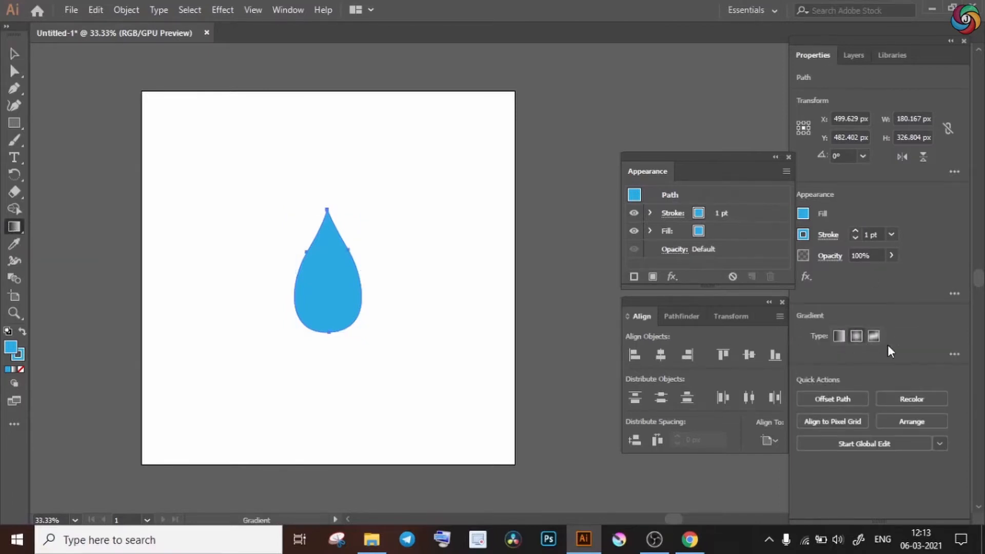
left_click(953, 354)
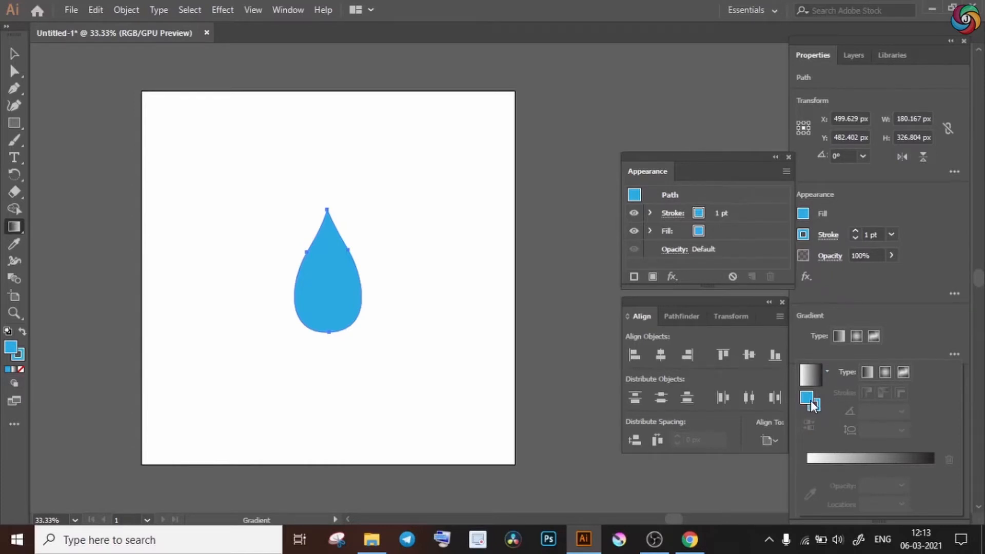
left_click(827, 372)
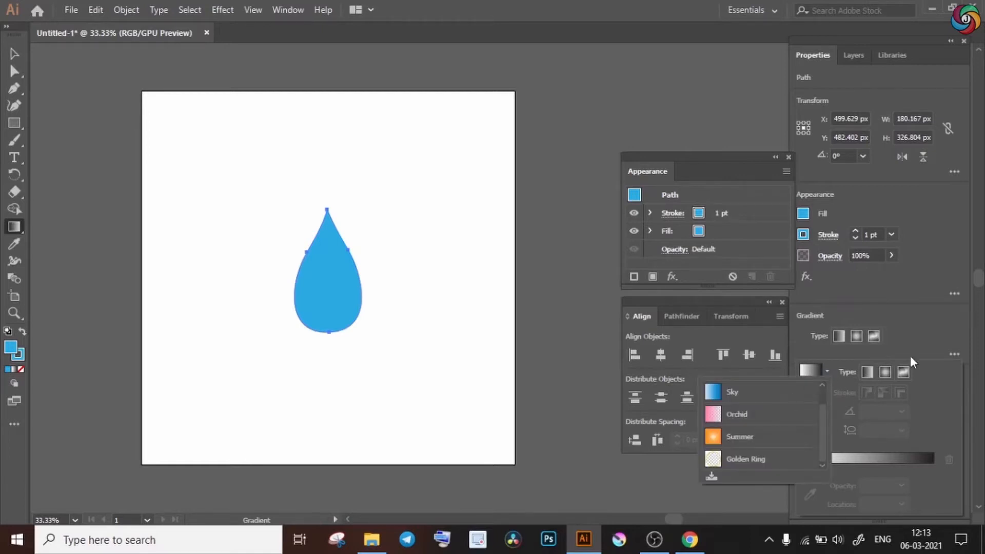
left_click(733, 392)
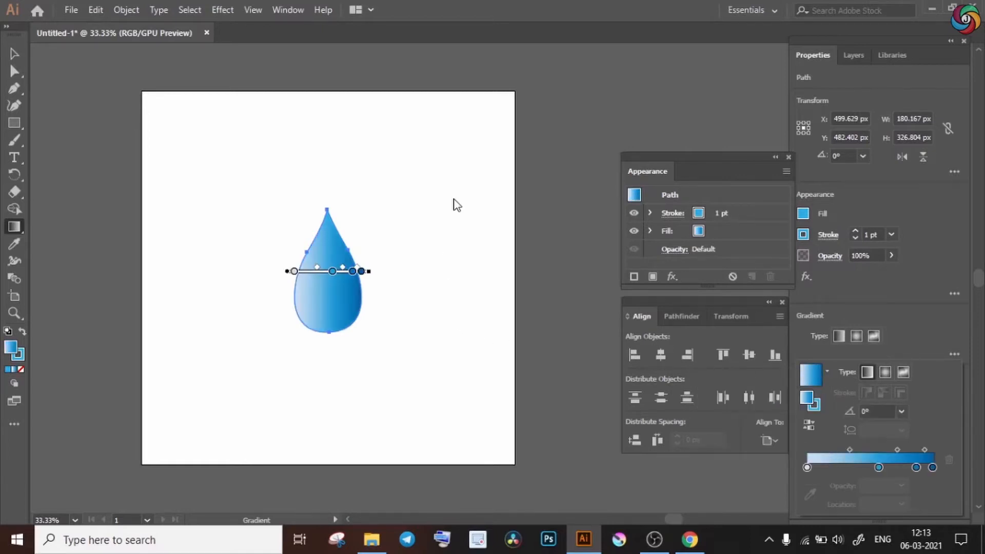
Shift the drop's two middle color stops to about 41% and 84% and tilt its gradient to about -41°.
left_click_drag(331, 271, 351, 291)
left_click(354, 273)
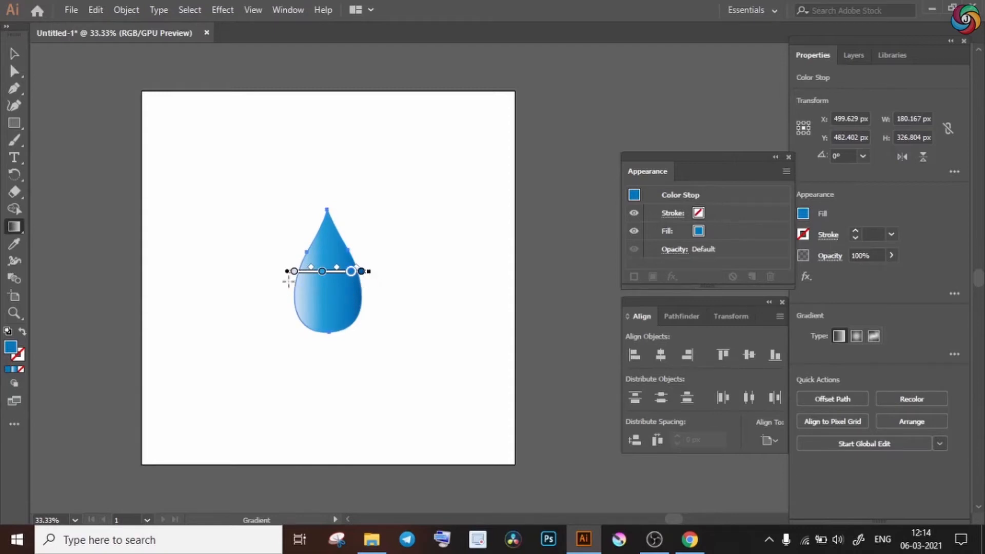
mouse_move(376, 271)
left_mouse_down()
mouse_move(383, 302)
mouse_move(366, 334)
left_mouse_up()
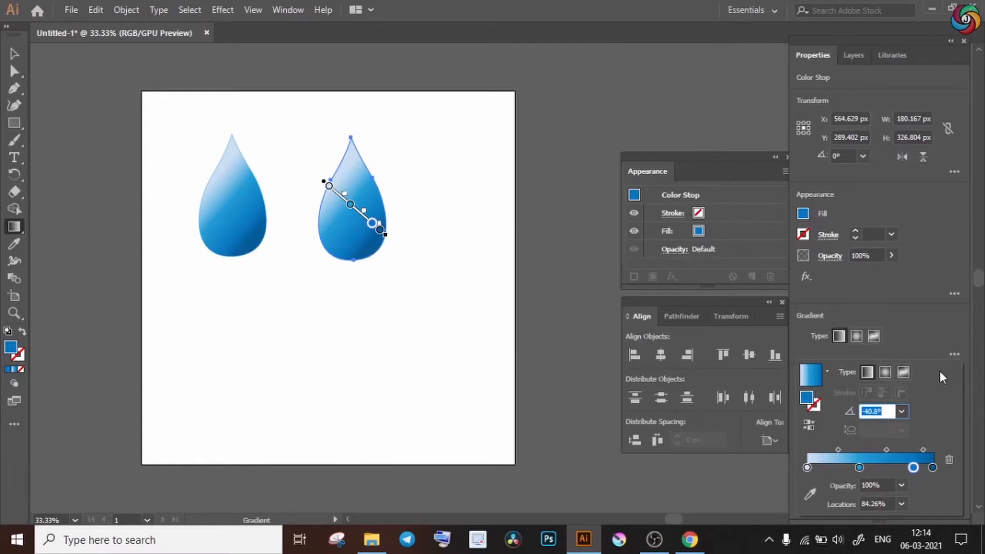
Move the second drop's darker middle color stop to about 23% and recolor it teal.
left_click(833, 466)
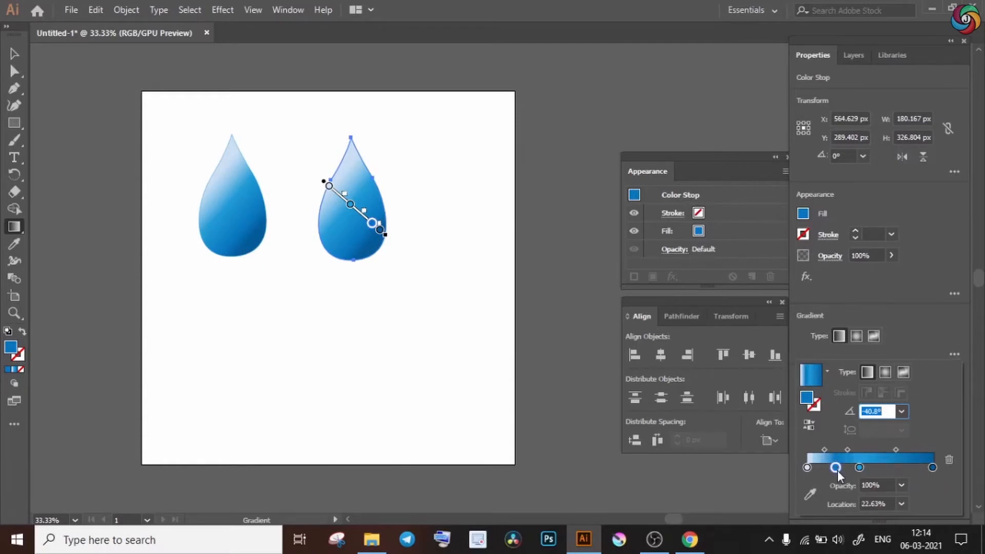
double_click(835, 468)
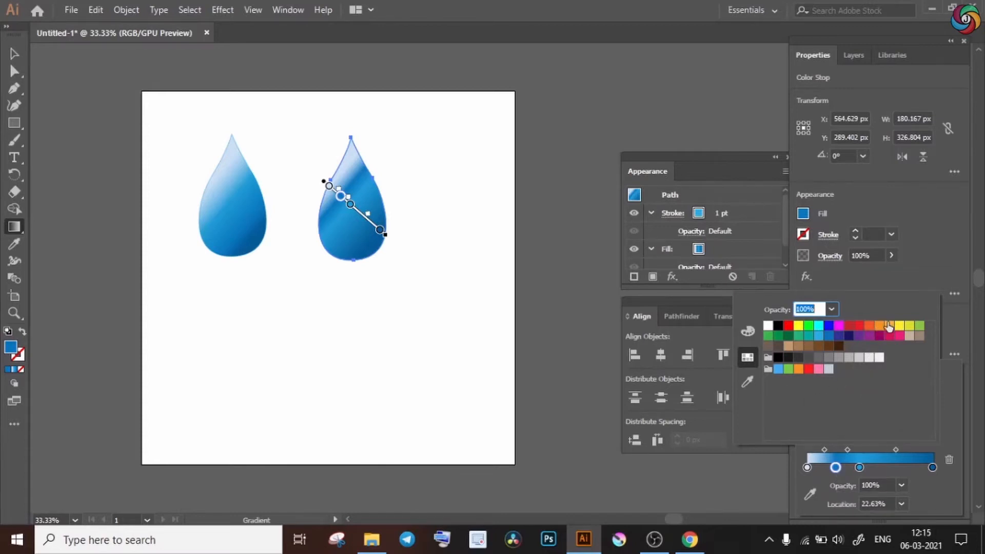
left_click(809, 337)
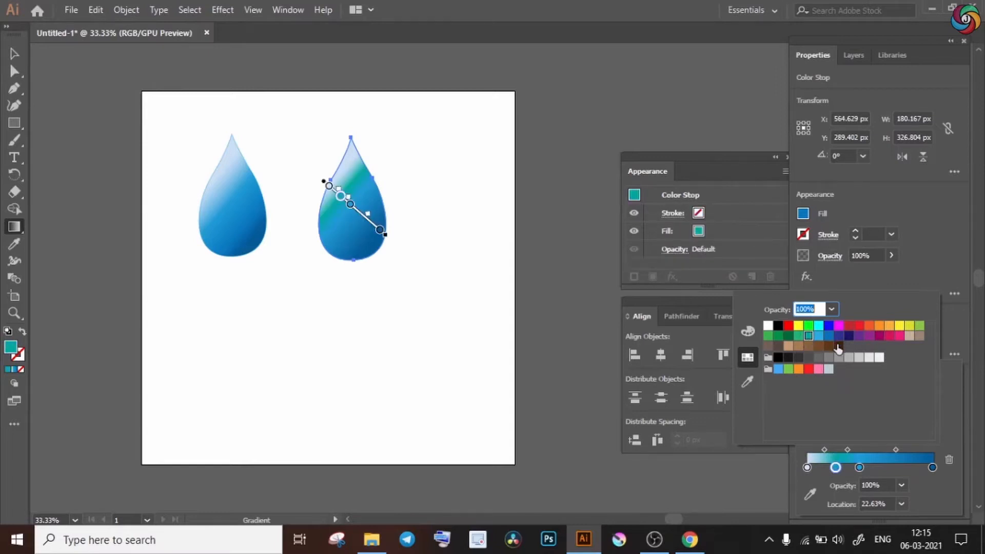
left_click(923, 479)
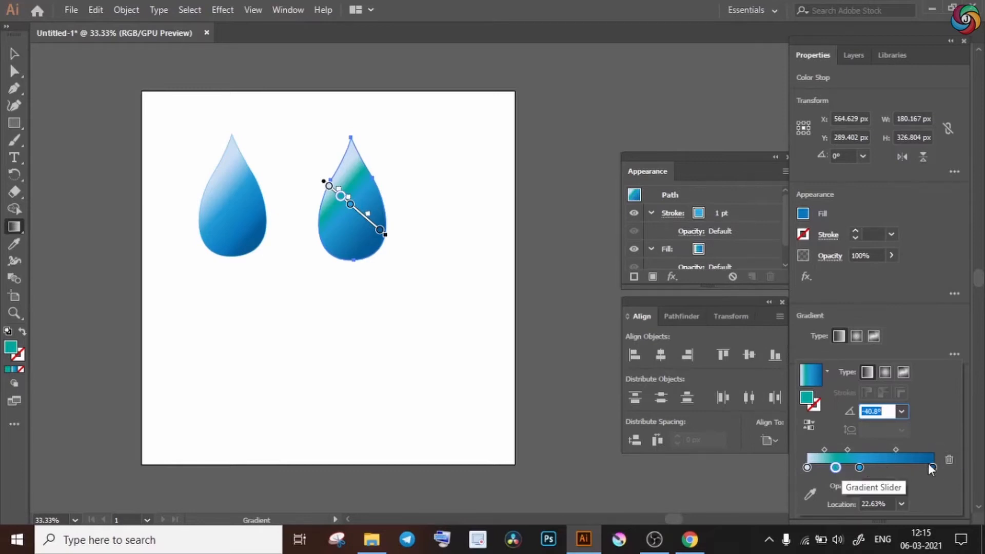
Delete the second drop's teal color stop and set the remaining middle stop's opacity to 30%.
left_click(950, 459)
double_click(859, 468)
left_click(902, 485)
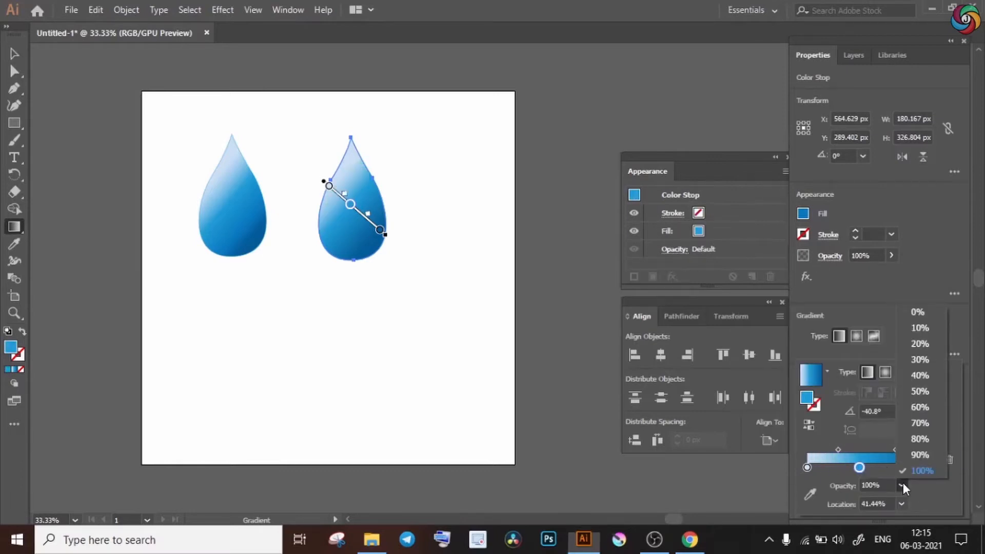
left_click(919, 359)
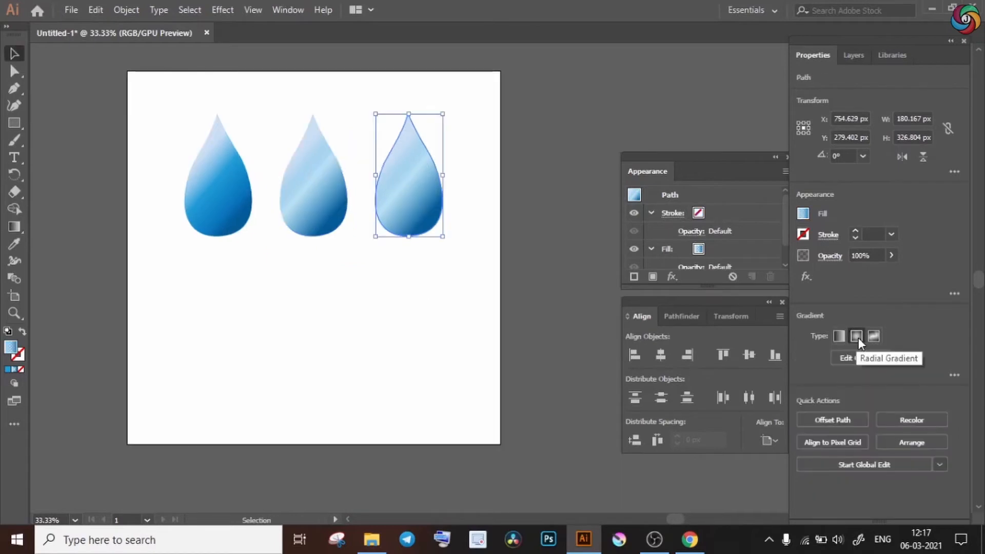
Change the third drop's fill to a radial gradient and adjust its middle color stop for a smoother light centre.
left_click(857, 336)
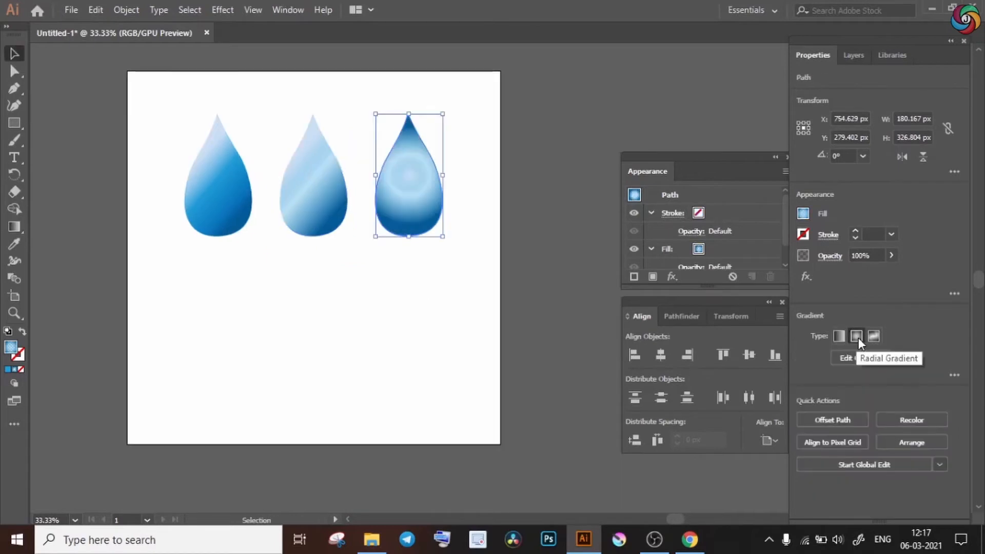
left_click(856, 359)
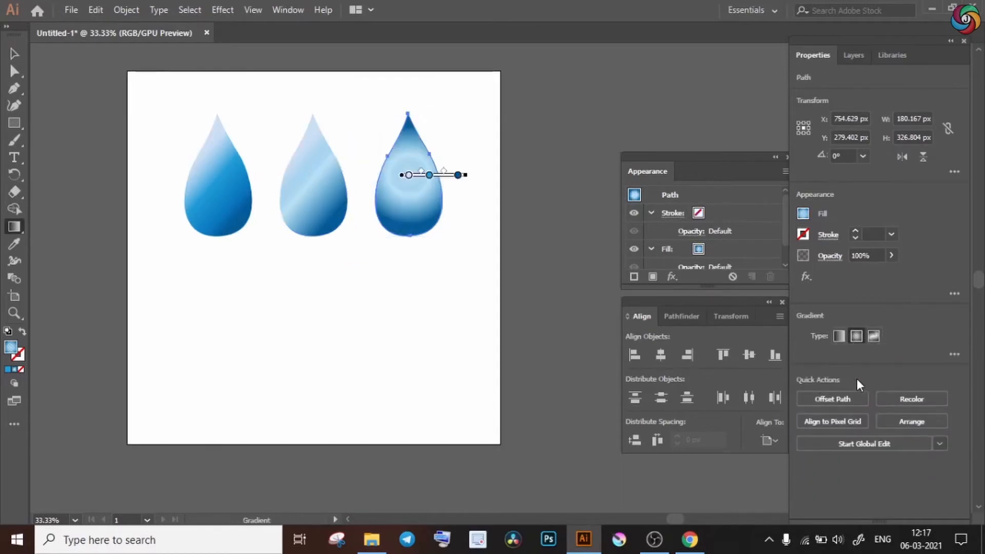
mouse_move(429, 175)
left_mouse_down()
mouse_move(455, 176)
mouse_move(422, 176)
mouse_move(404, 189)
mouse_move(407, 205)
left_mouse_up()
left_click(458, 175)
key("v")
left_click(461, 183)
left_click(422, 195)
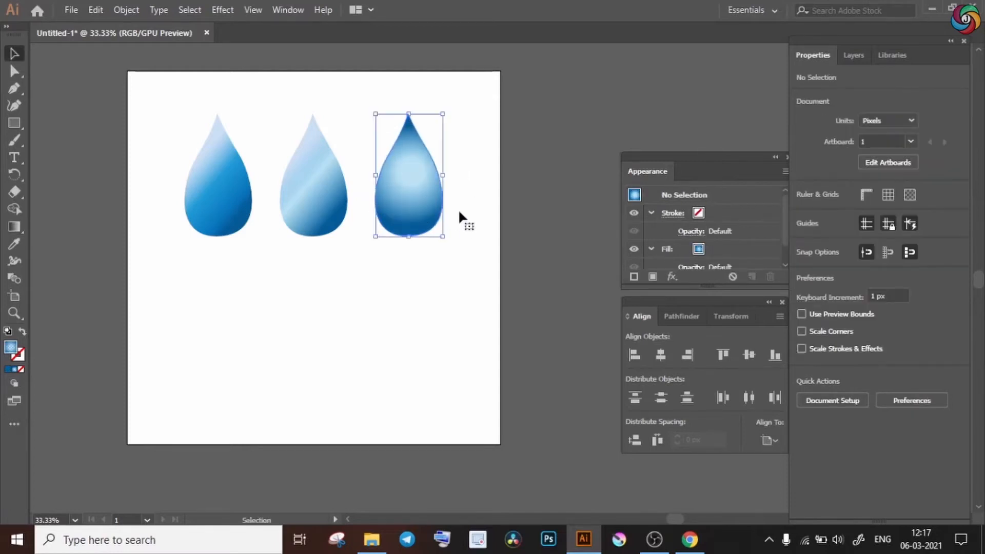
Duplicate the third drop below the first, give the copy a freeform gradient and add a color point at its lower right.
left_click_drag(394, 212, 221, 369)
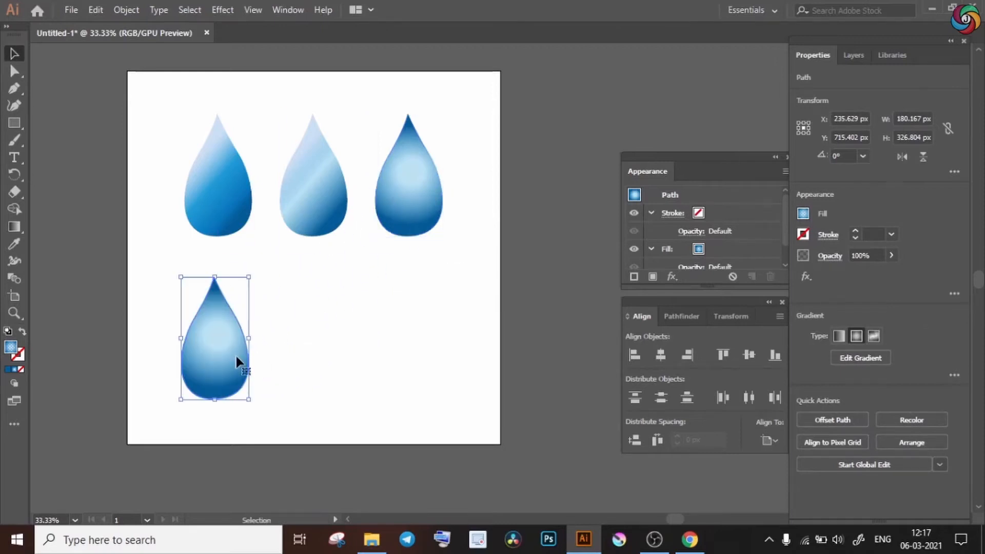
left_click(874, 336)
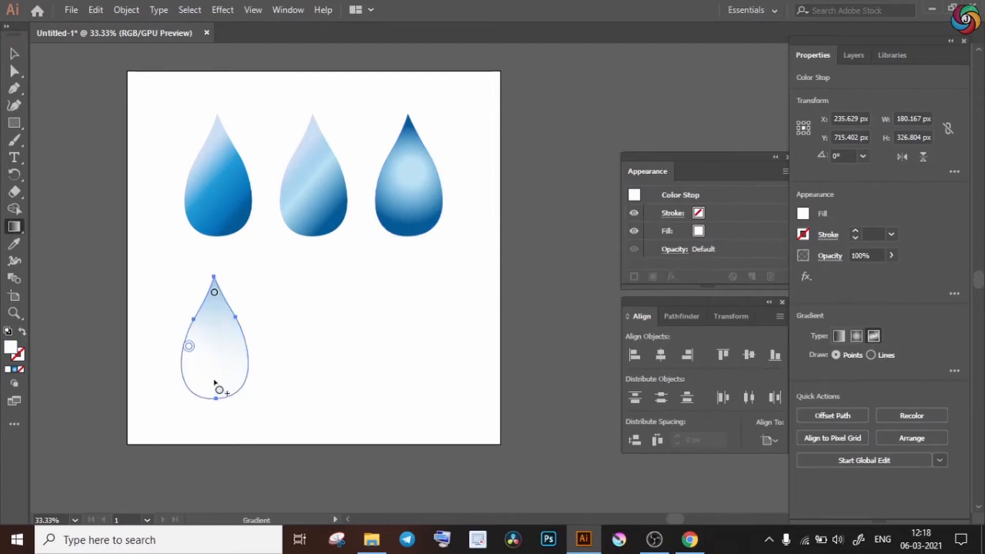
left_click(231, 374)
Color the freeform gradient's lower-right point teal and its left point light blue.
double_click(189, 347)
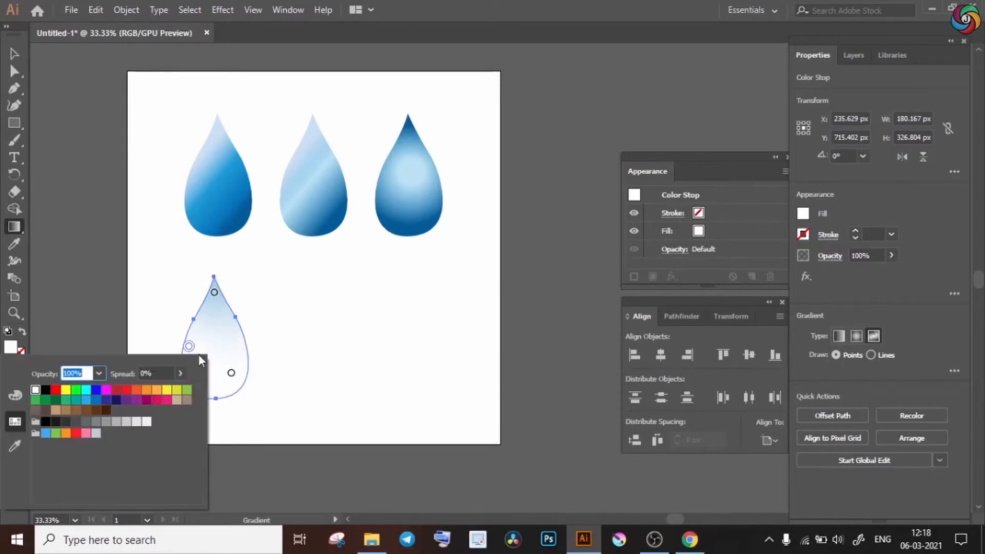
double_click(232, 373)
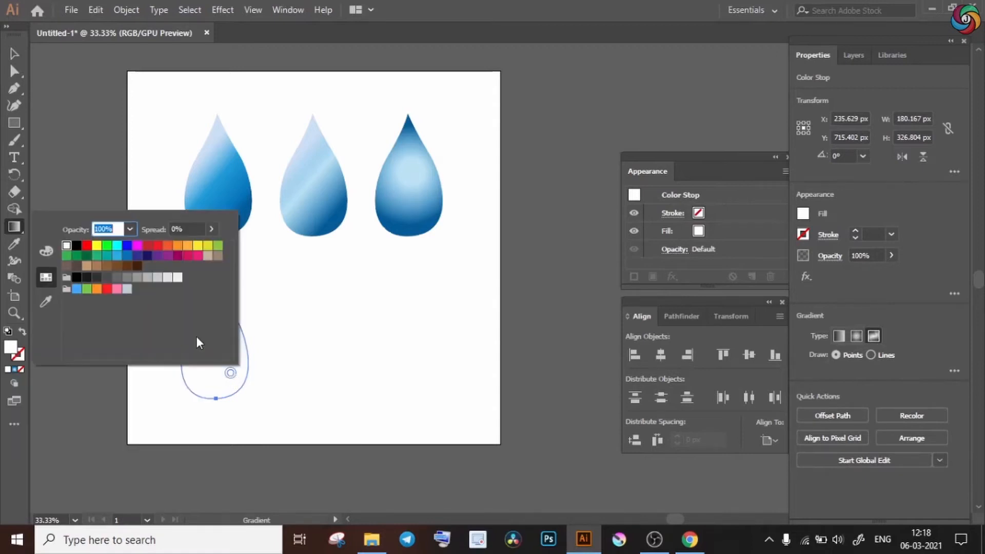
left_click(105, 256)
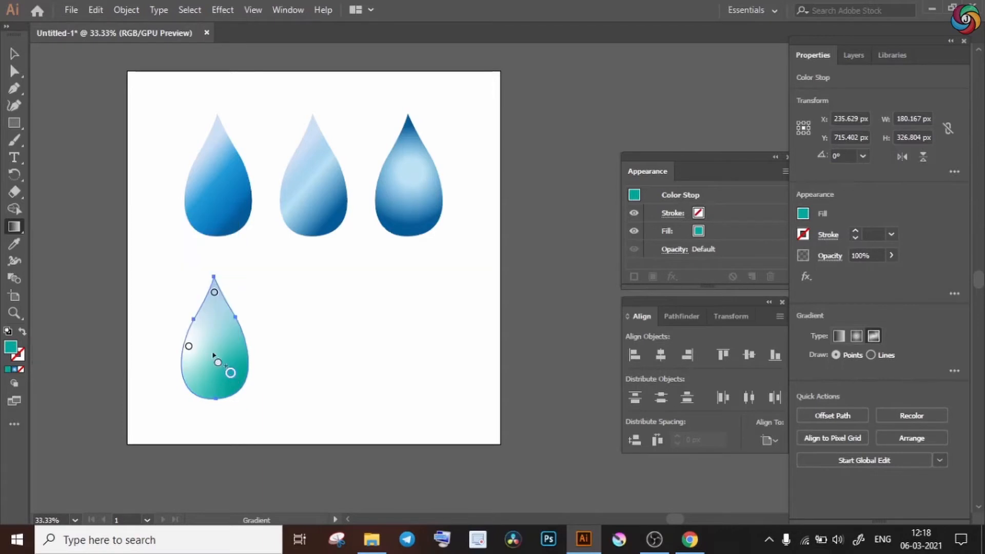
double_click(188, 346)
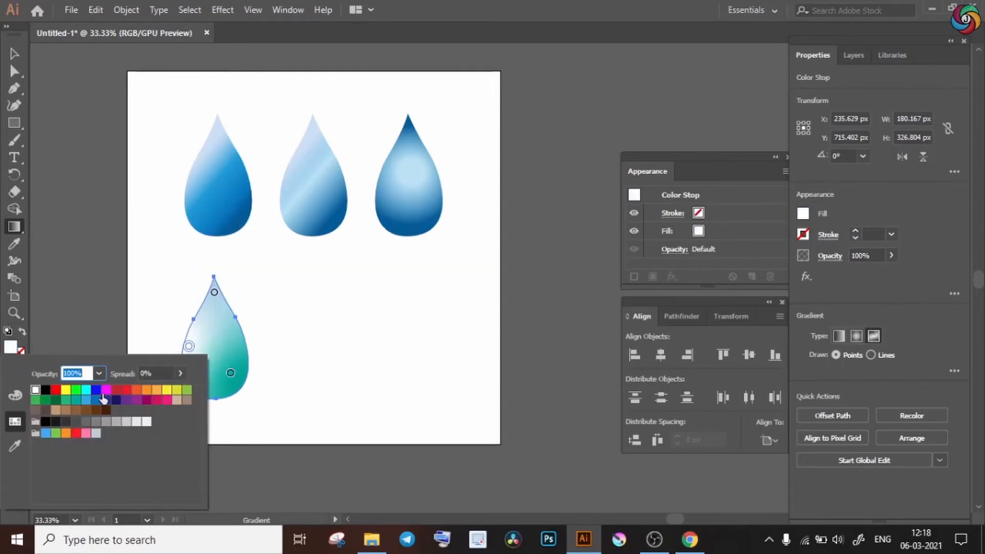
left_click(85, 400)
Color the freeform gradient's point at the drop's tip medium blue.
left_click(214, 293)
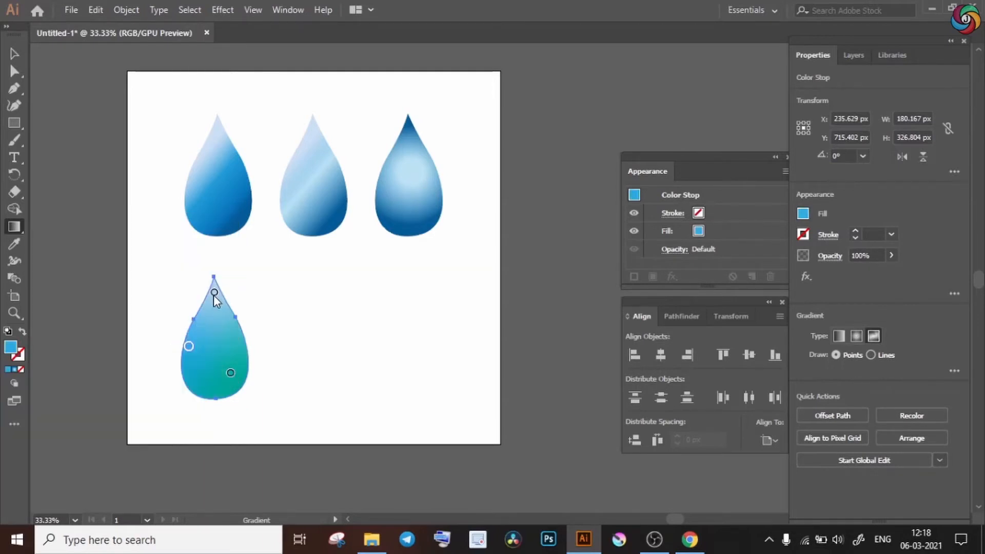
double_click(214, 293)
left_click(112, 347)
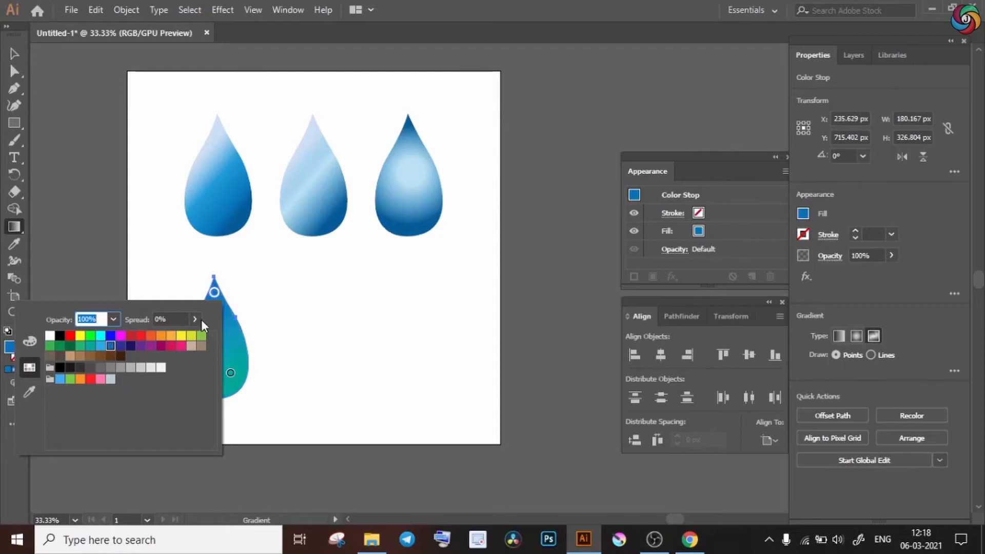
left_click(304, 338)
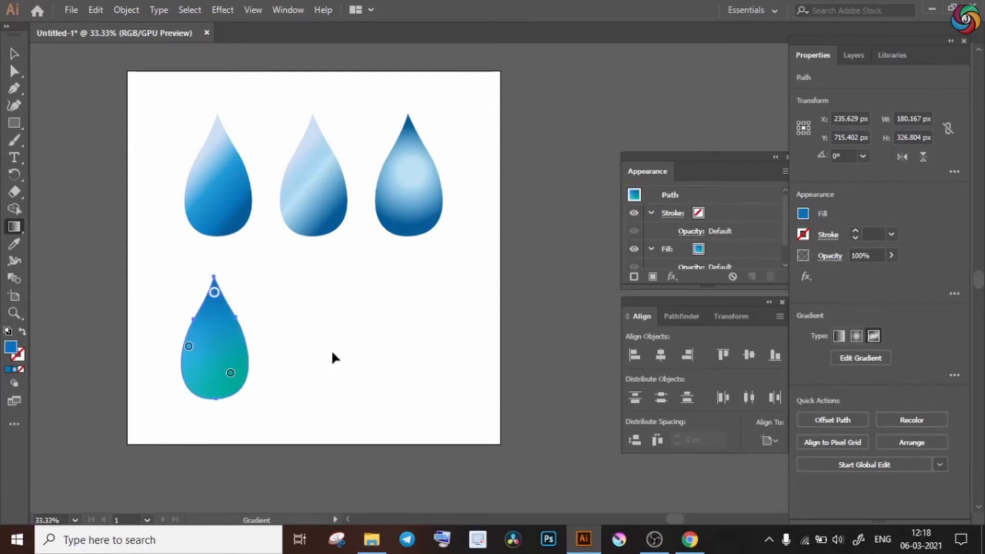
Apply a Gaussian Blur effect with softened edges to the duplicate beside the freeform gradient drop.
key("v")
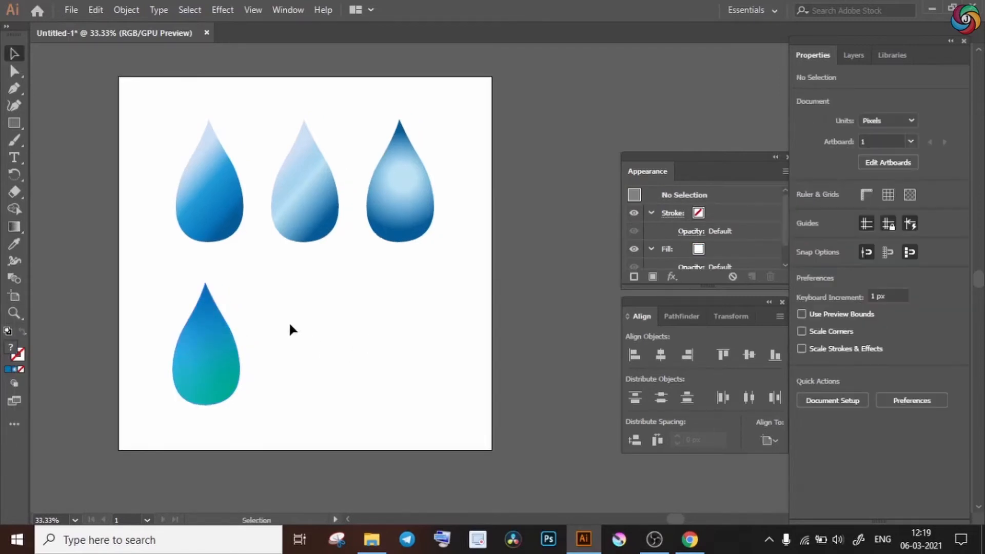
left_click_drag(289, 324, 180, 390)
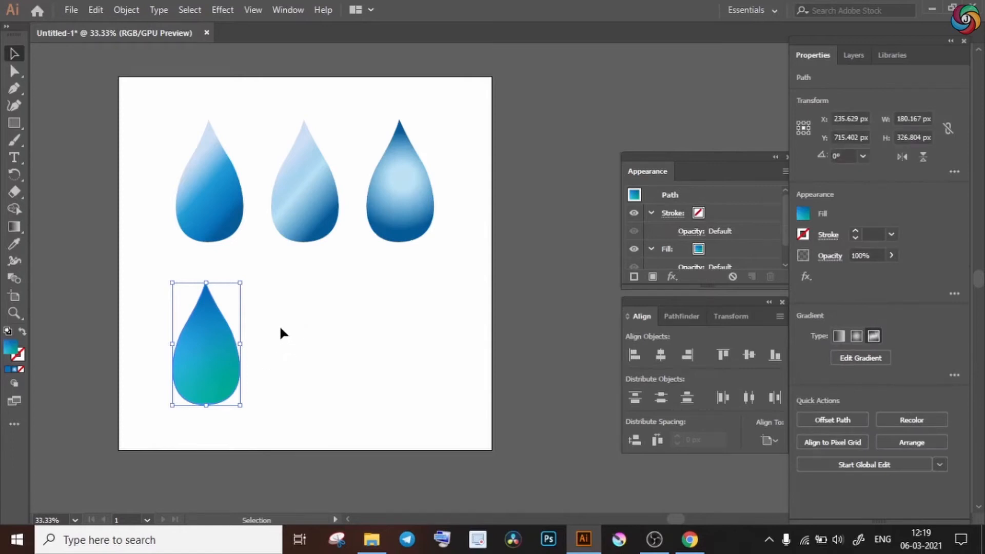
left_click(303, 313)
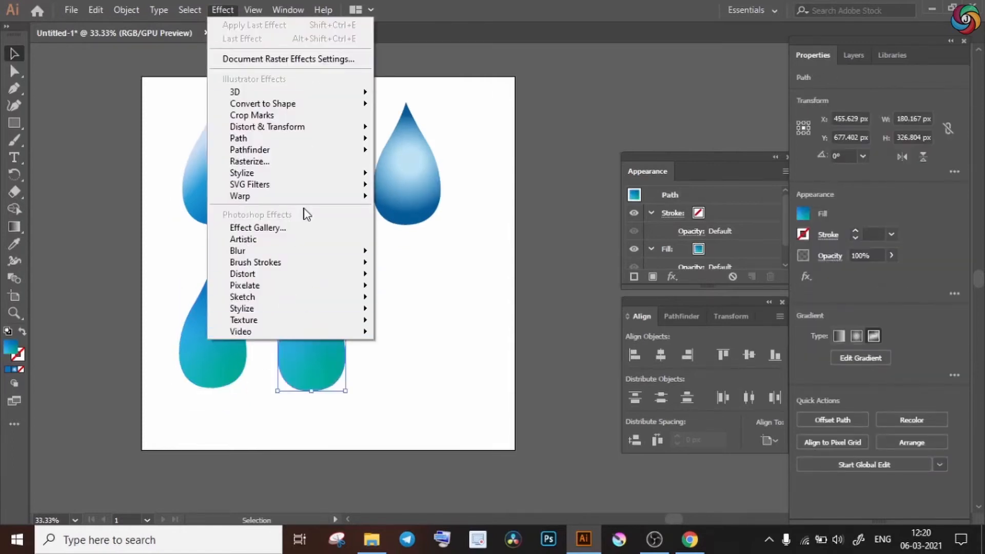
mouse_move(342, 307)
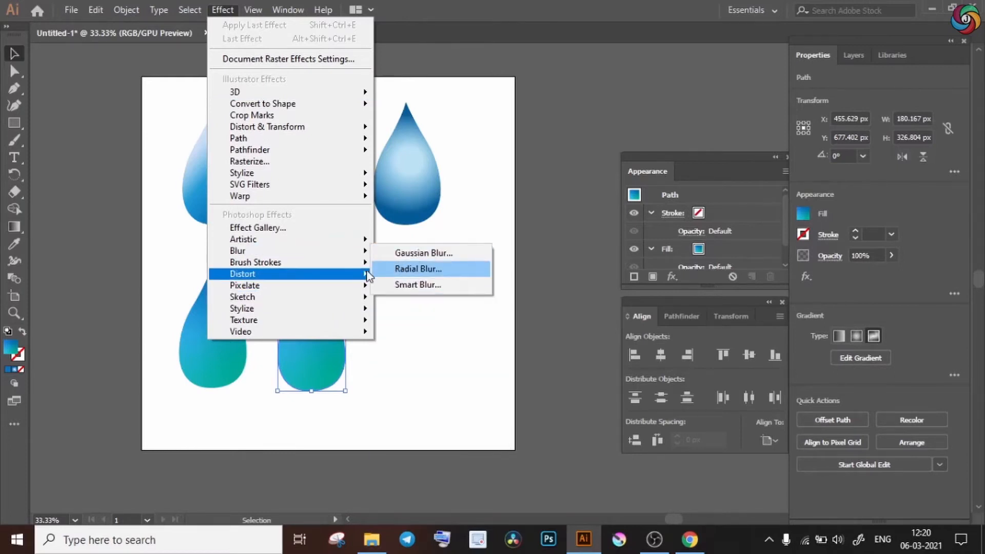
mouse_move(354, 251)
left_click(410, 249)
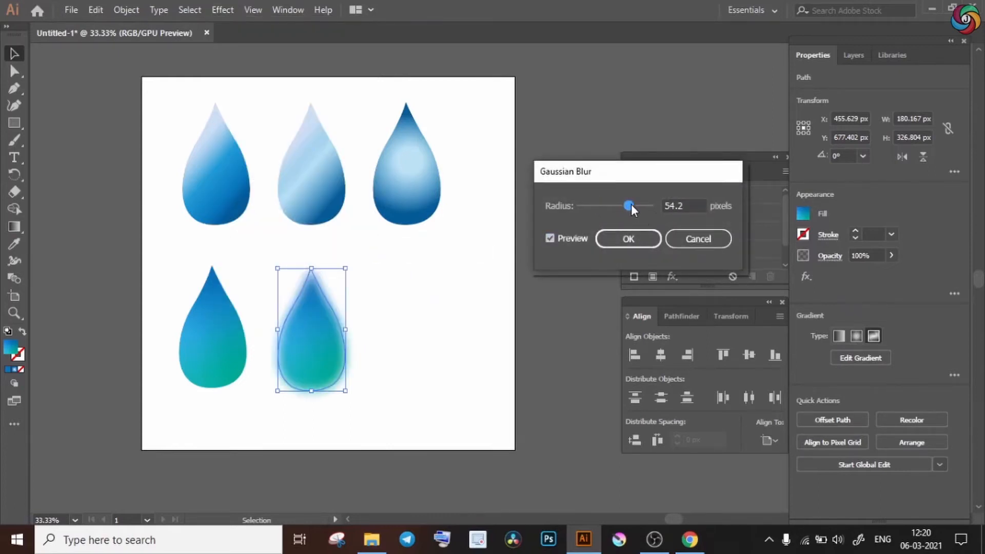
mouse_move(632, 204)
left_mouse_down()
mouse_move(642, 205)
mouse_move(589, 209)
mouse_move(615, 209)
left_mouse_up()
left_click(610, 241)
Try a Bulge warp on the lower row's last drop with -27% bend and 60% horizontal distortion.
left_click(223, 10)
mouse_move(356, 201)
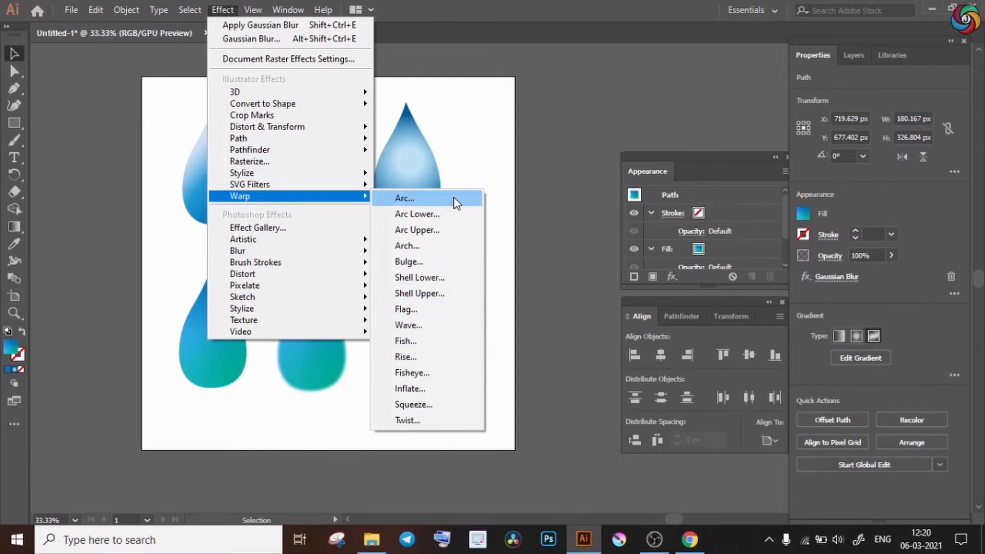
left_click(437, 202)
left_click(643, 121)
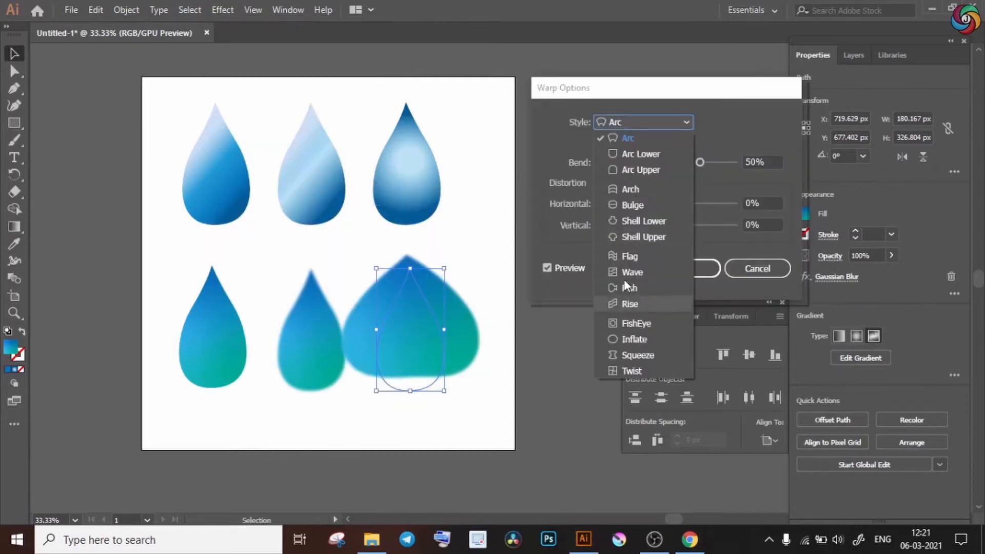
left_click(632, 205)
left_click(647, 163)
left_click_drag(648, 165, 649, 166)
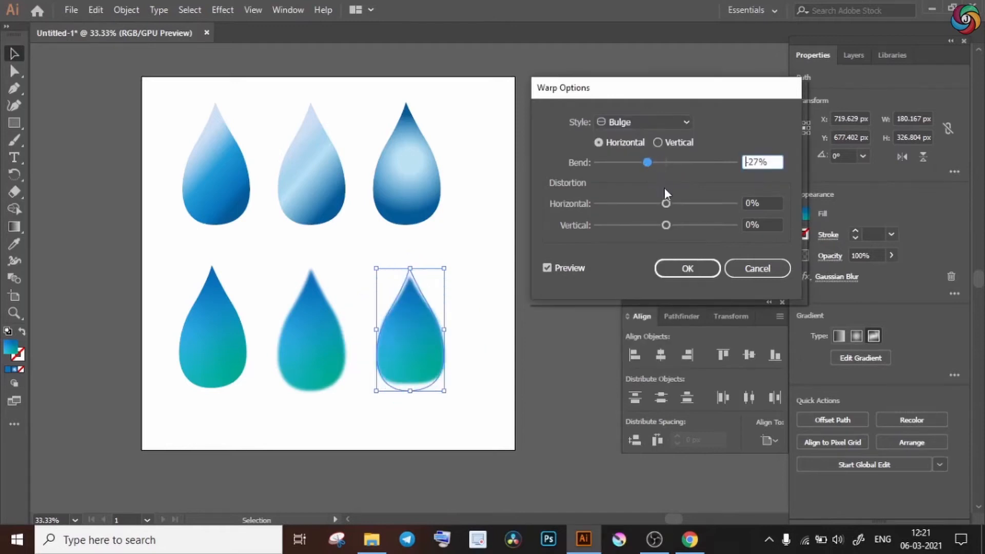
left_click_drag(667, 207, 710, 203)
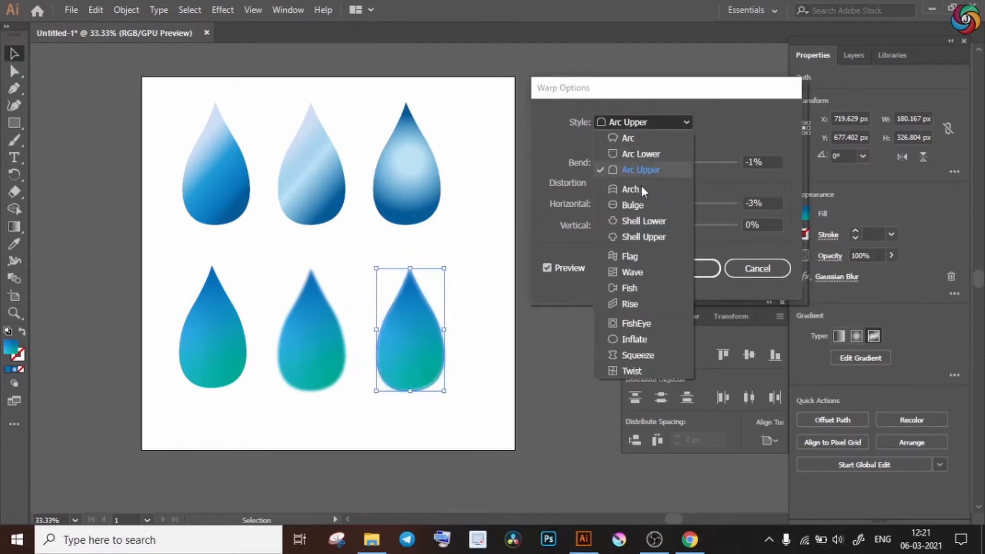
left_click(641, 240)
left_click(758, 268)
Add a drop shadow to the second row's last drop with 60% opacity, 11 px X offset and 12 px Y offset.
left_click(223, 10)
mouse_move(328, 172)
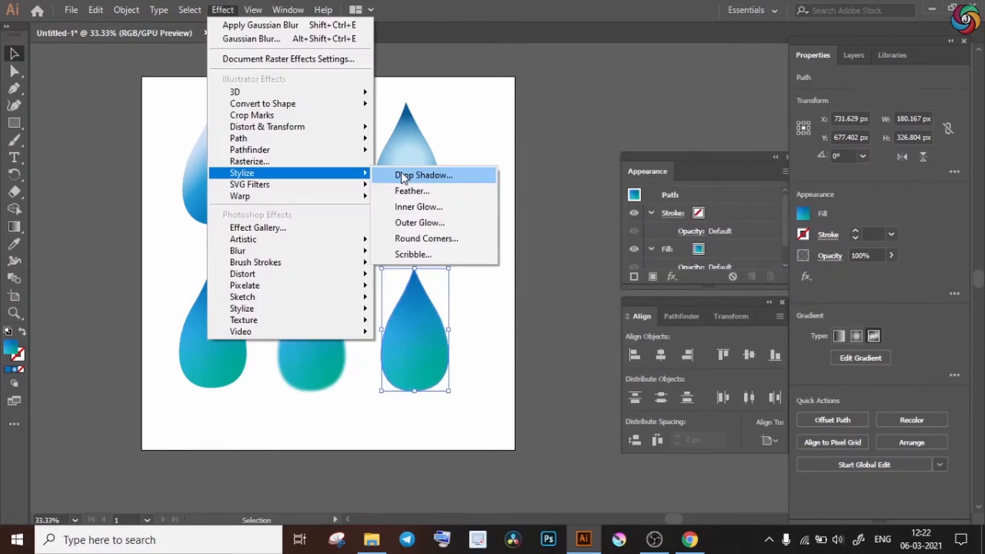
left_click(417, 175)
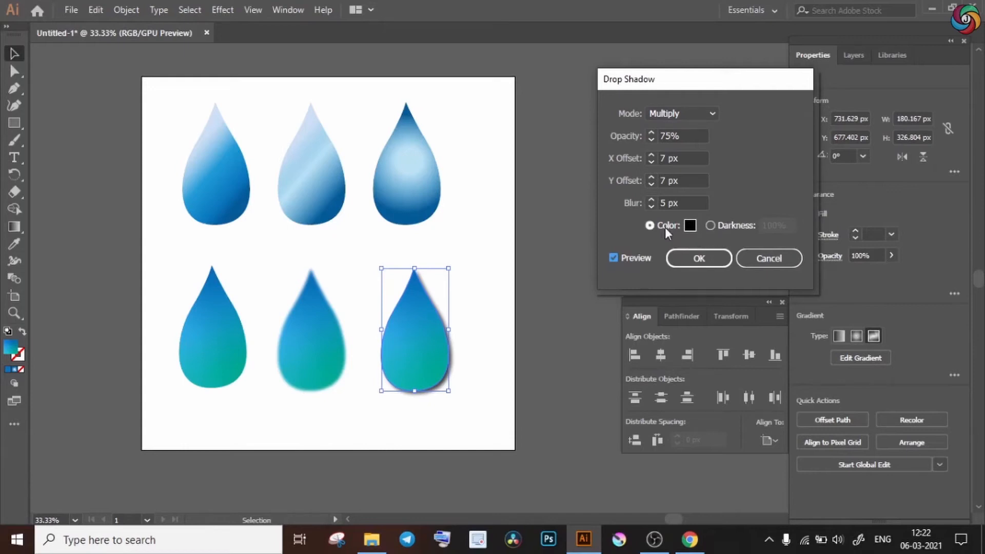
left_click(651, 155)
left_click(651, 155)
left_click(651, 155)
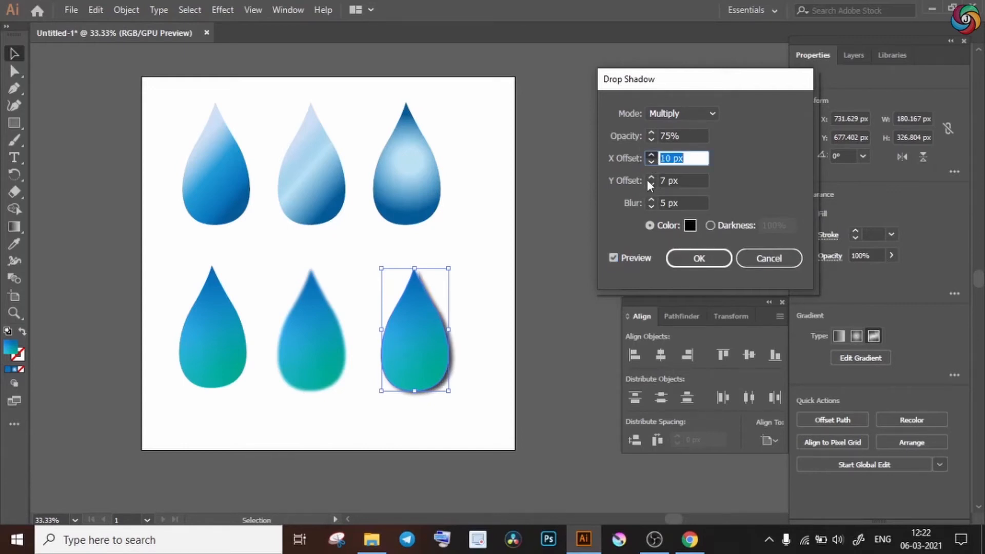
left_click(650, 178)
left_click(651, 178)
left_click(651, 178)
left_click(651, 178)
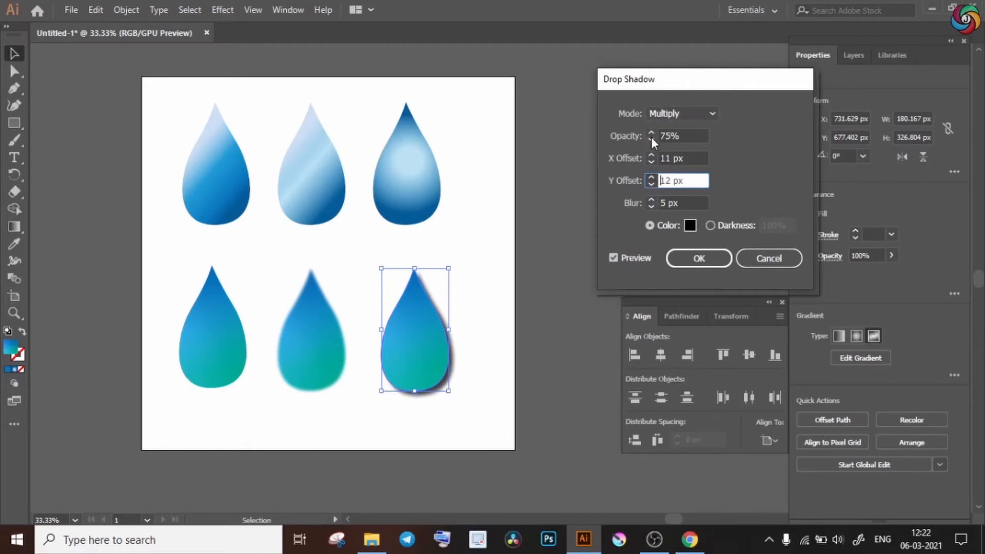
double_click(667, 135)
type("60")
left_click(700, 259)
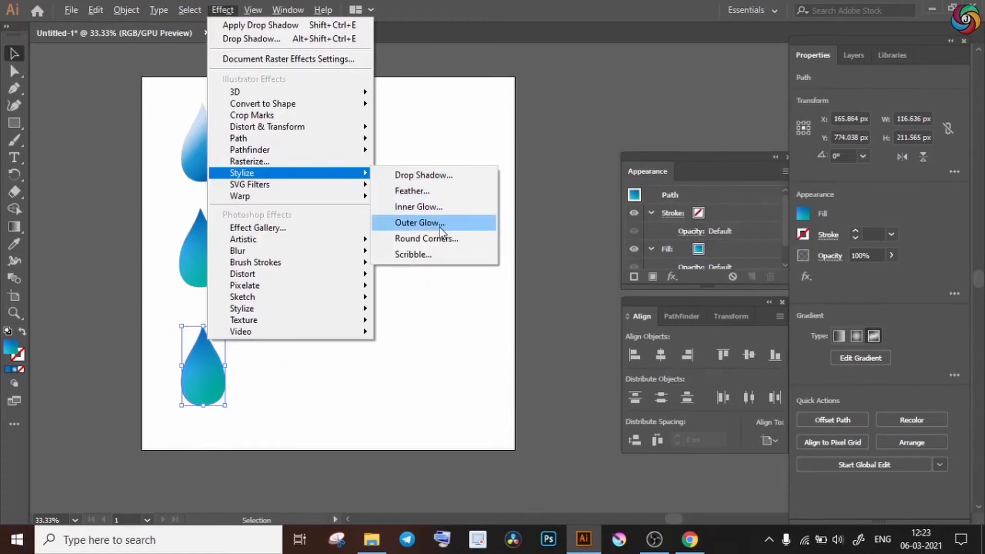
Start an Outer Glow effect on the bottom row's drop with preview on and a cyan glow color.
left_click(436, 222)
left_click(589, 240)
left_click(706, 161)
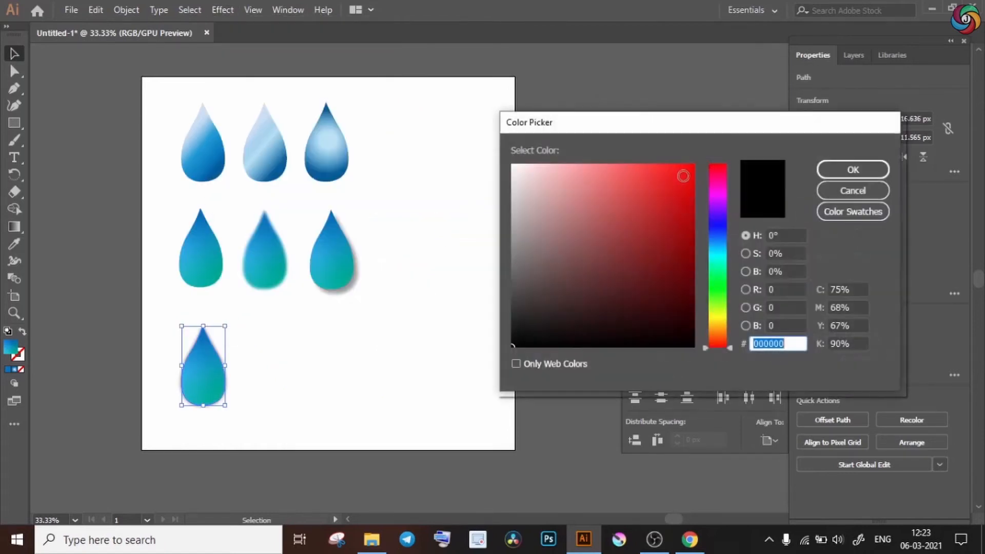
left_click(718, 257)
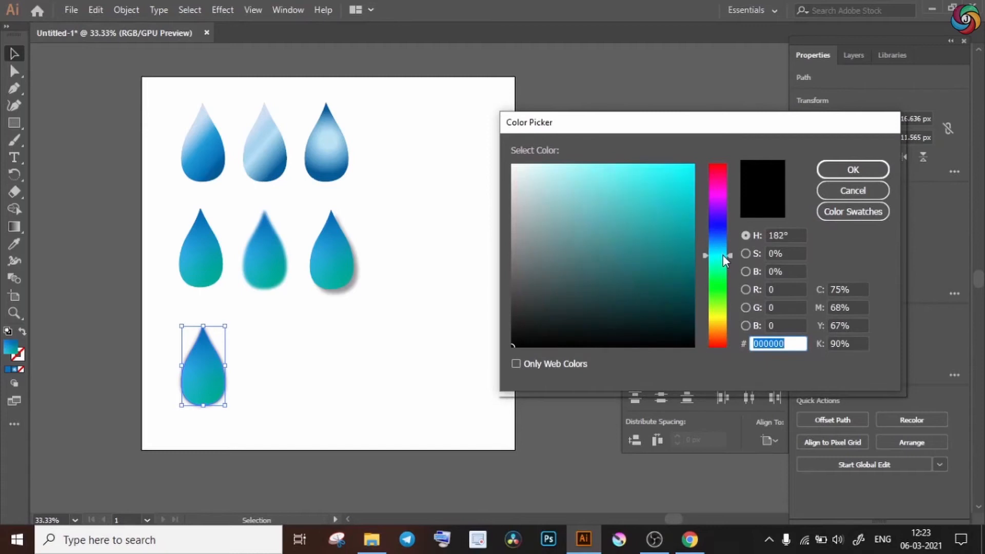
key("Return")
Apply the outer glow at 80% opacity and inspect the drop's glowing edge up close.
double_click(642, 185)
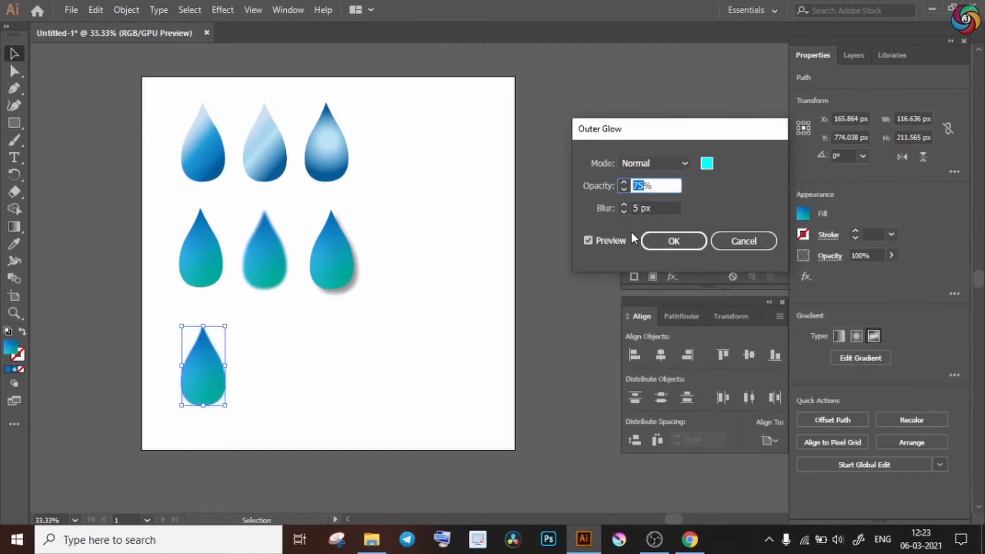
type("80")
left_click(664, 244)
key("ctrl+=")
key("ctrl+=")
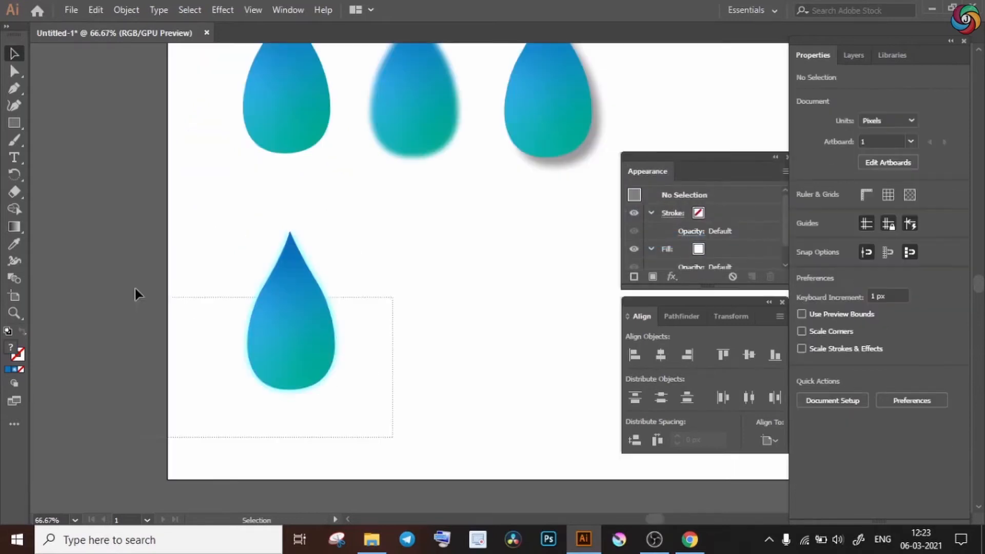
key("ctrl+=")
key("ctrl+=")
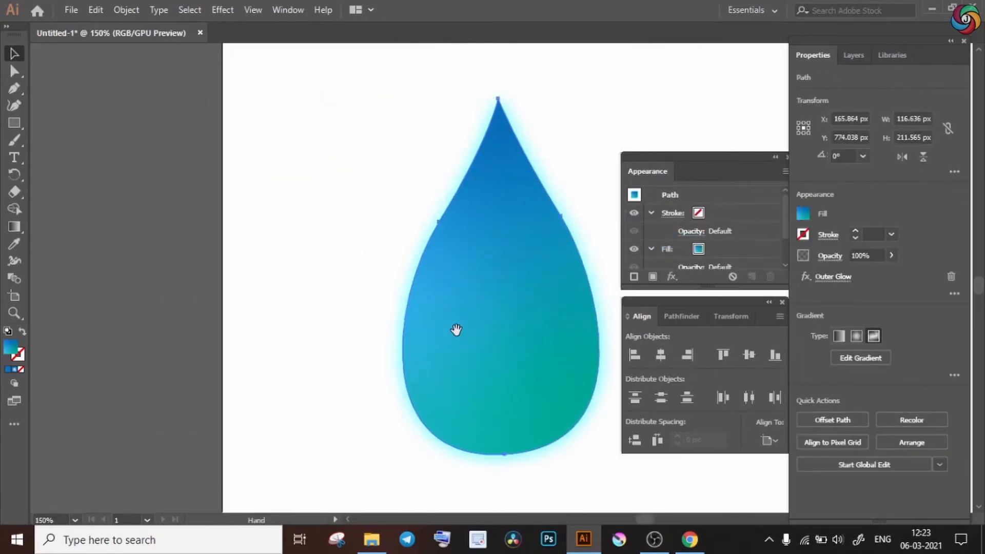
left_click_drag(455, 330, 347, 337)
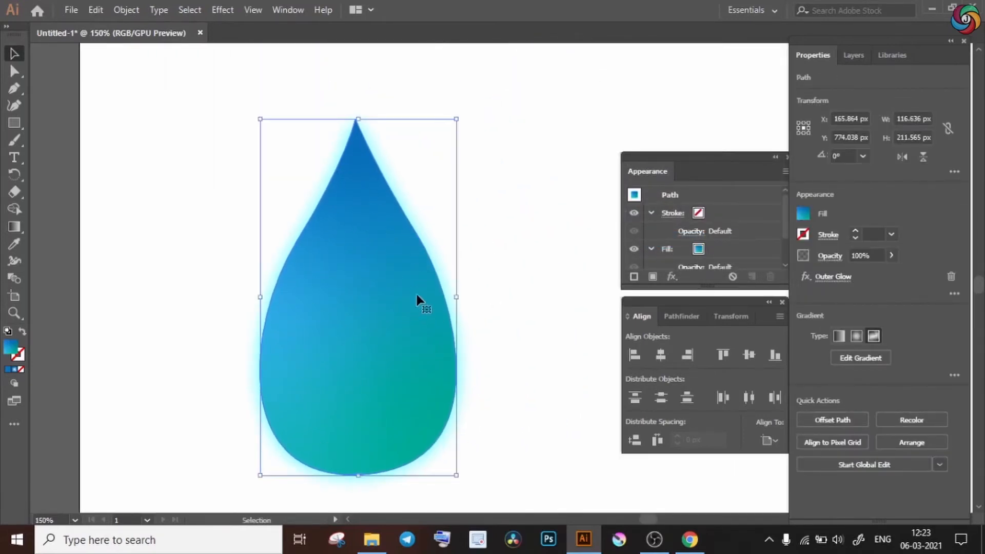
key("ctrl+minus")
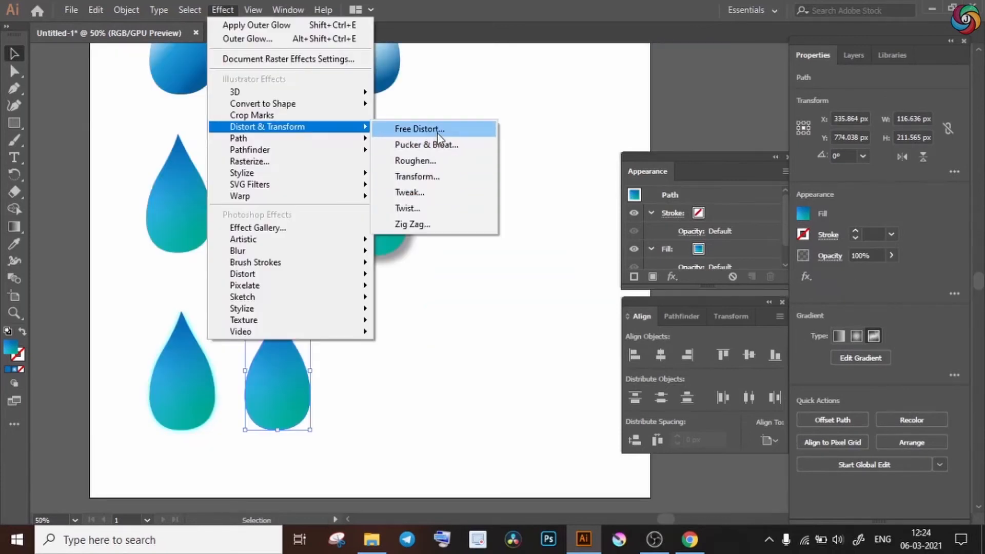
Try the Free Distort and Tweak effects on the bottom row's second drop.
left_click(438, 136)
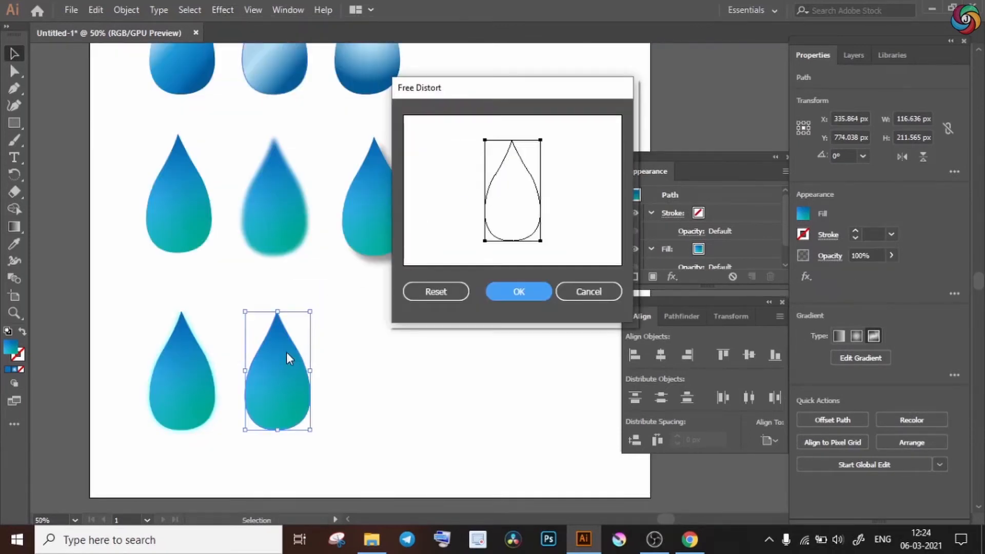
mouse_move(542, 142)
left_mouse_down()
mouse_move(522, 155)
mouse_move(553, 175)
mouse_move(578, 161)
mouse_move(532, 157)
left_mouse_up()
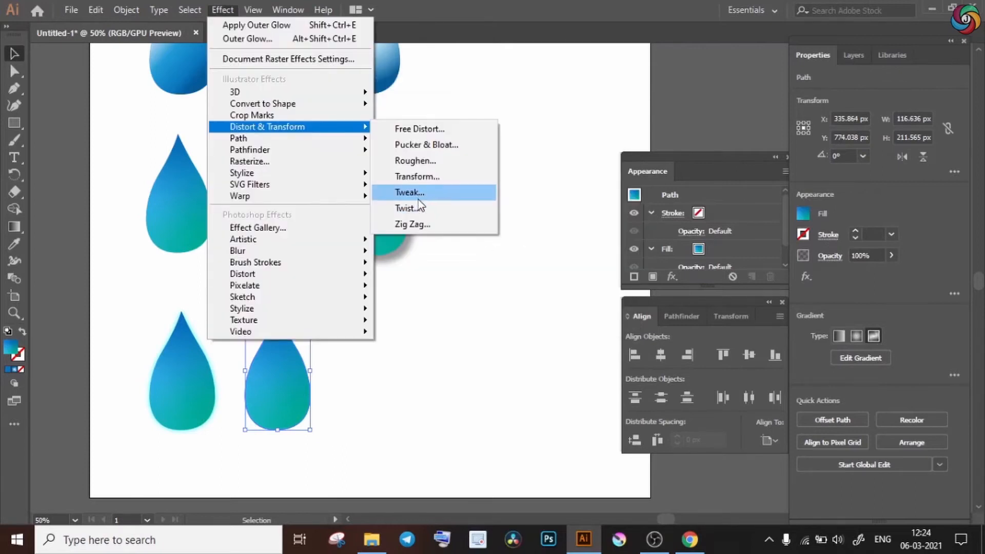
left_click(419, 198)
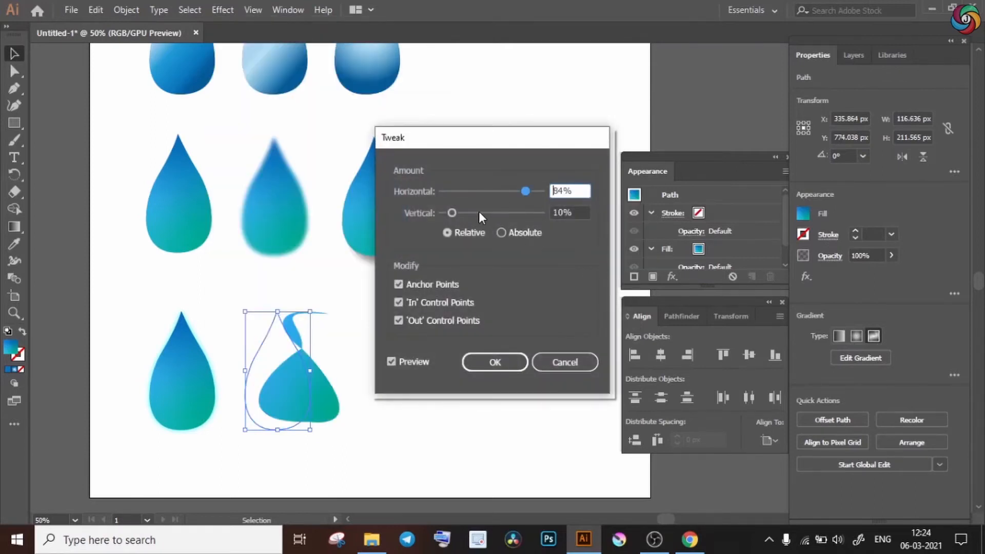
mouse_move(479, 212)
left_mouse_down()
mouse_move(512, 213)
mouse_move(468, 212)
left_mouse_up()
left_click_drag(526, 191, 464, 195)
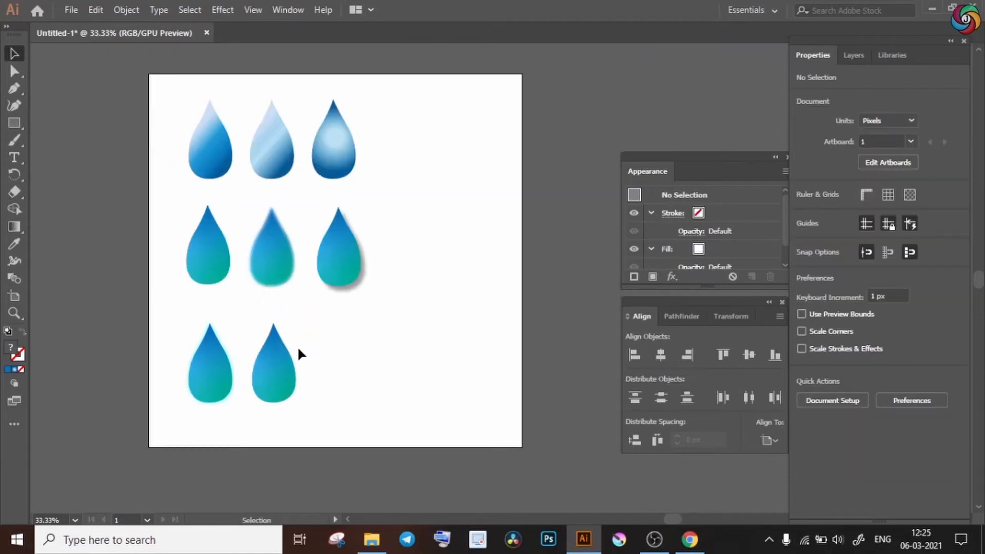
Copy the bottom row's second drop onto Layer 2 and arrange rotated copies around its tip as flower petals.
left_click(272, 384)
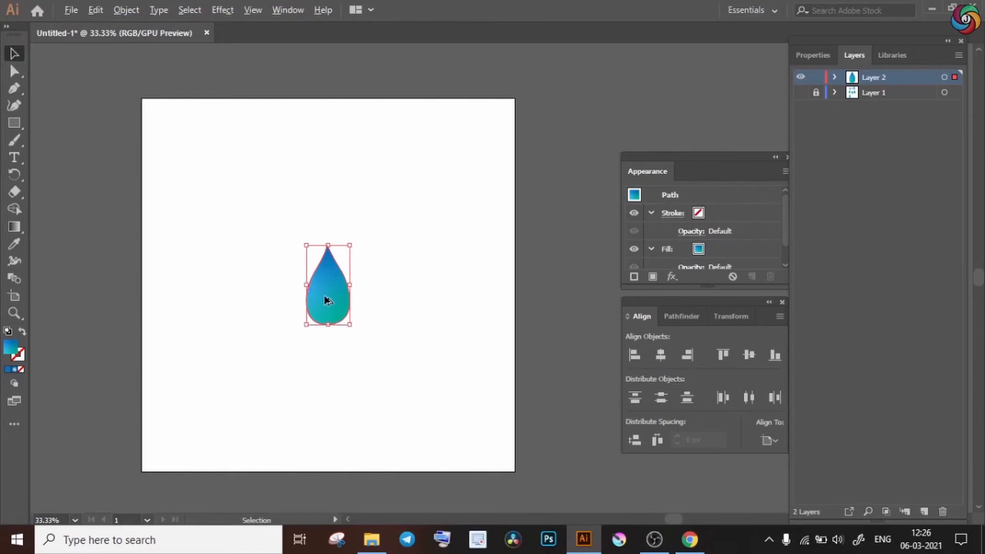
left_click_drag(310, 252, 329, 176)
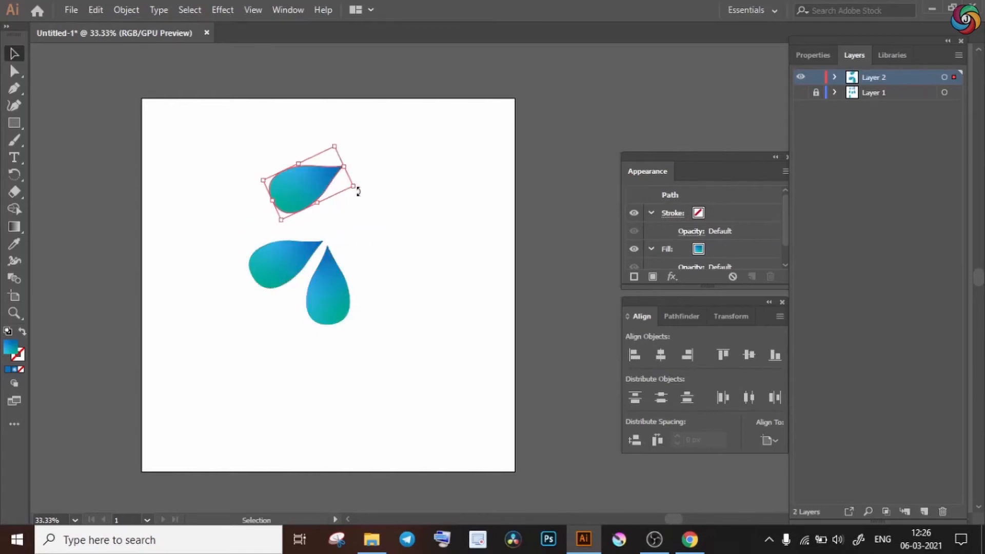
mouse_move(358, 191)
left_mouse_down()
mouse_move(328, 233)
mouse_move(301, 211)
mouse_move(334, 193)
mouse_move(419, 196)
mouse_move(408, 223)
mouse_move(358, 261)
mouse_move(364, 196)
left_mouse_up()
left_click(395, 255)
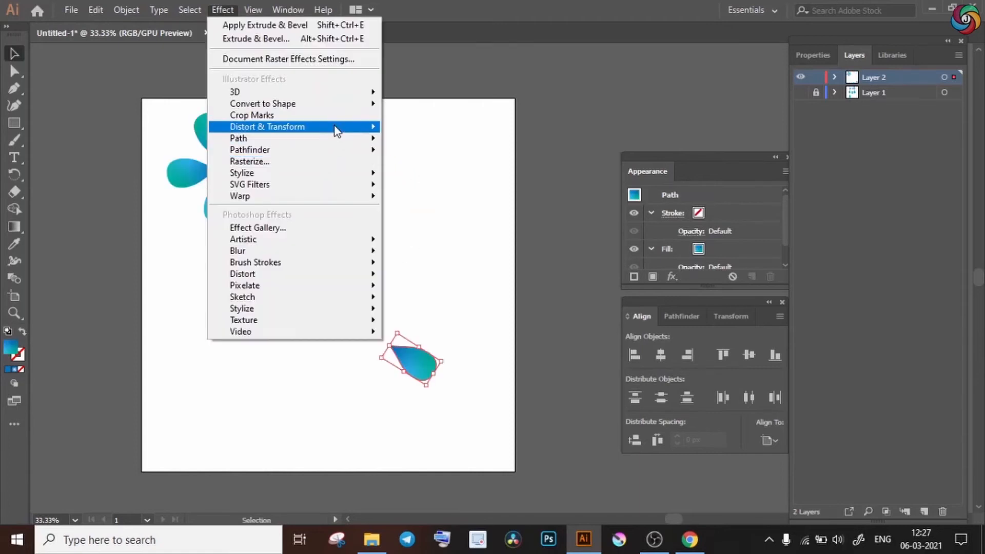
Set up a Transform effect on the separate drop with 5 copies and a 60° rotation angle.
mouse_move(331, 132)
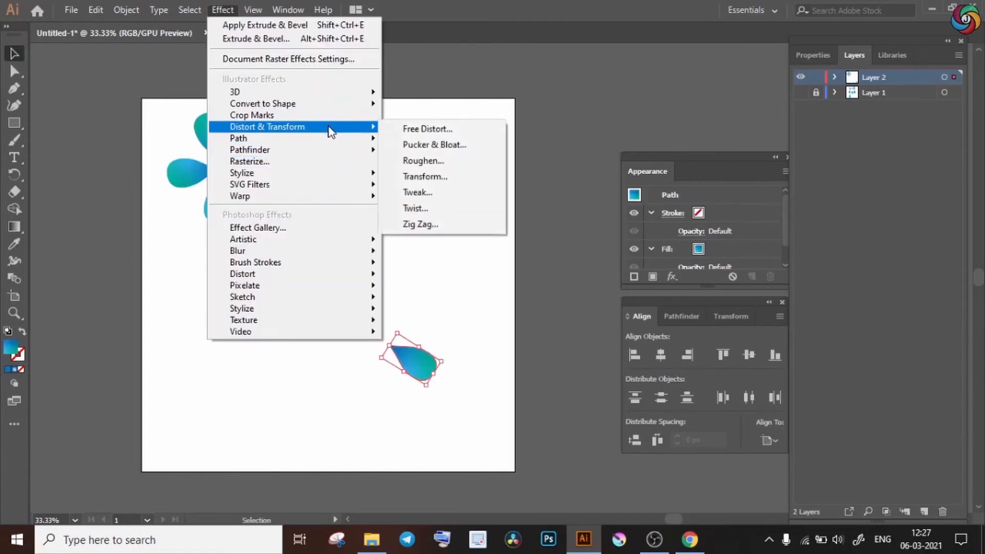
left_click(435, 179)
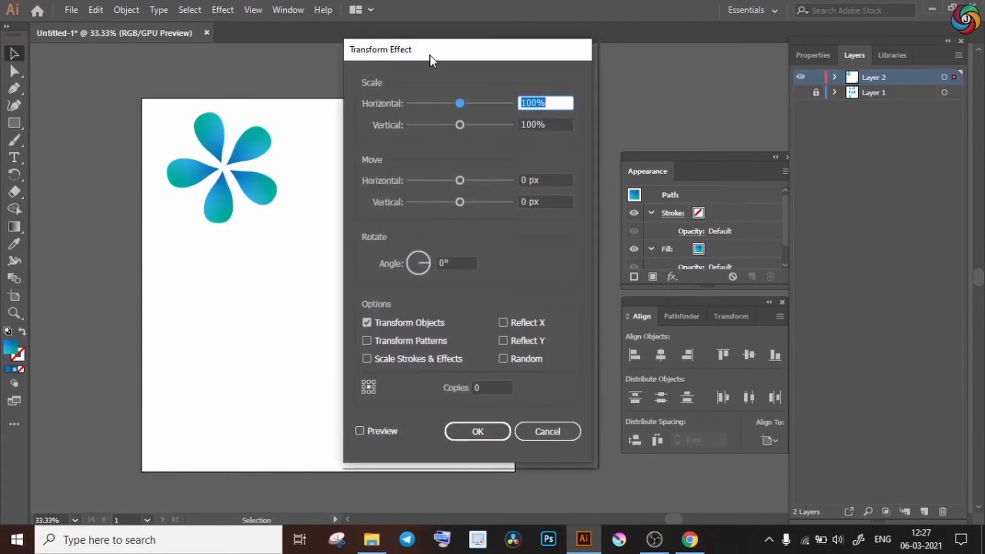
left_click_drag(430, 54, 565, 45)
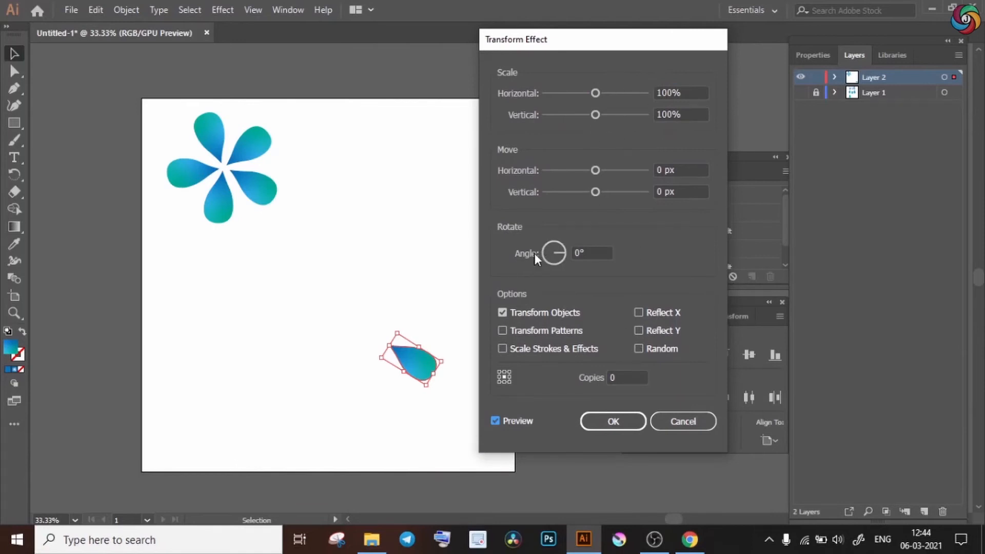
left_click(645, 377)
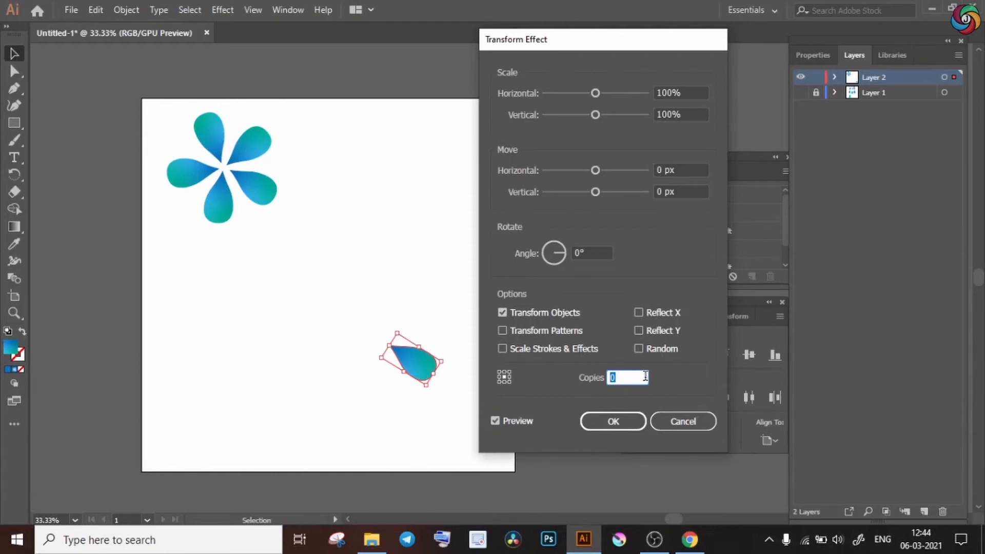
type("5")
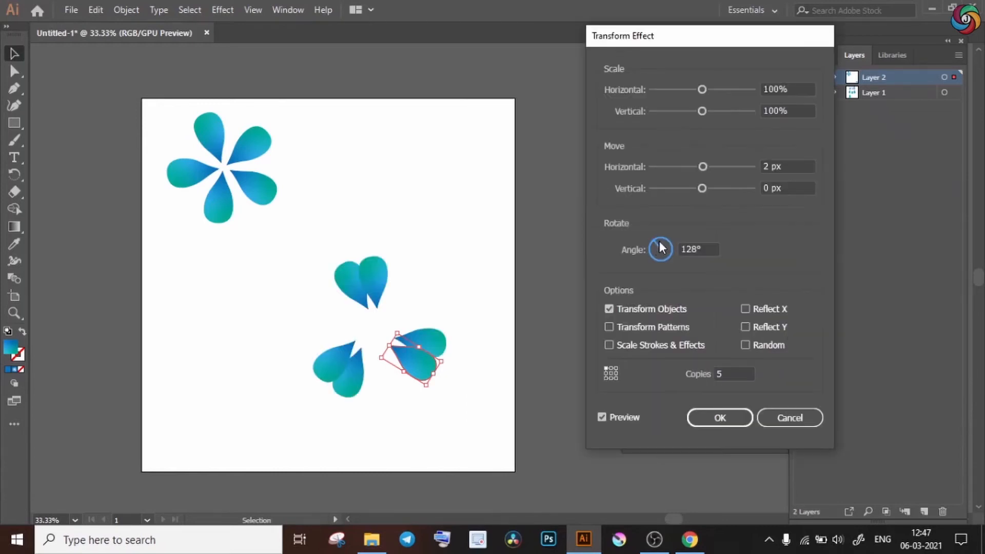
left_click_drag(657, 240, 668, 241)
key("BackSpace")
type("0")
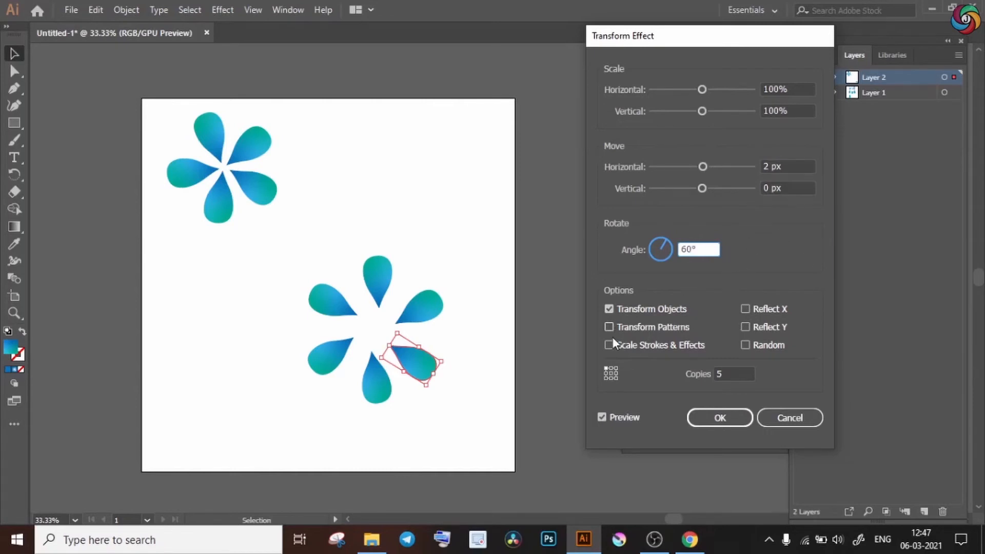
Try different reference points for the rotated copies and apply the Transform effect from the upper-right one.
left_click(605, 379)
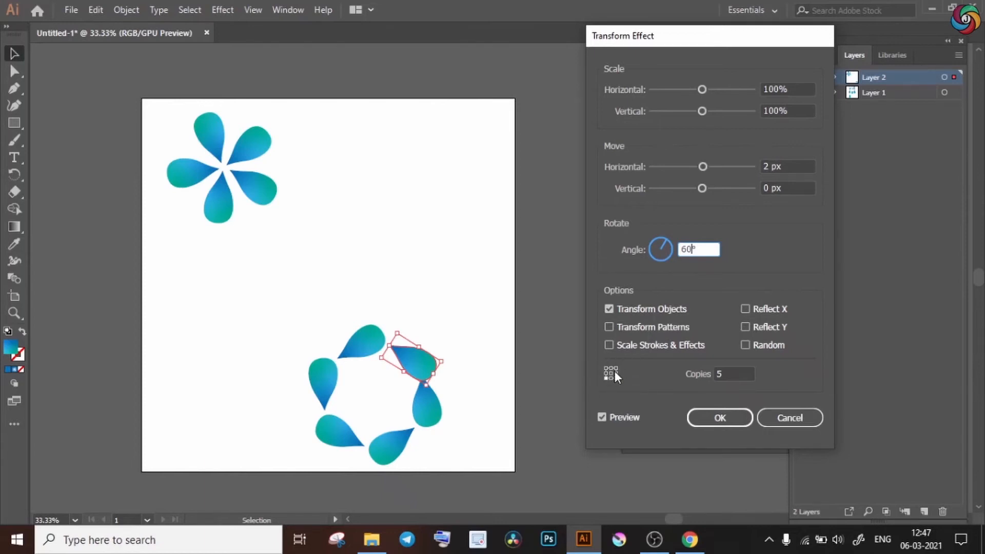
left_click(611, 378)
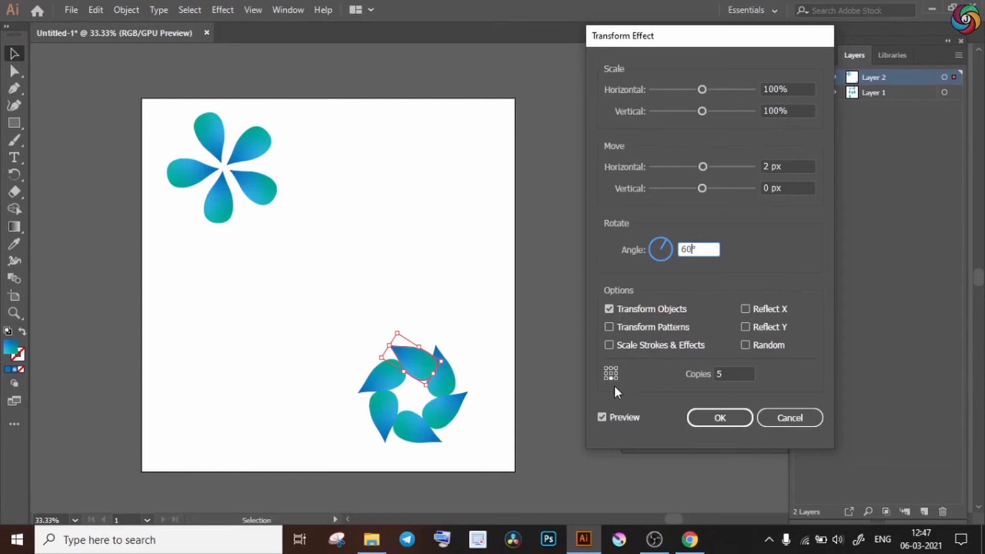
left_click(617, 378)
left_click(615, 368)
key("Return")
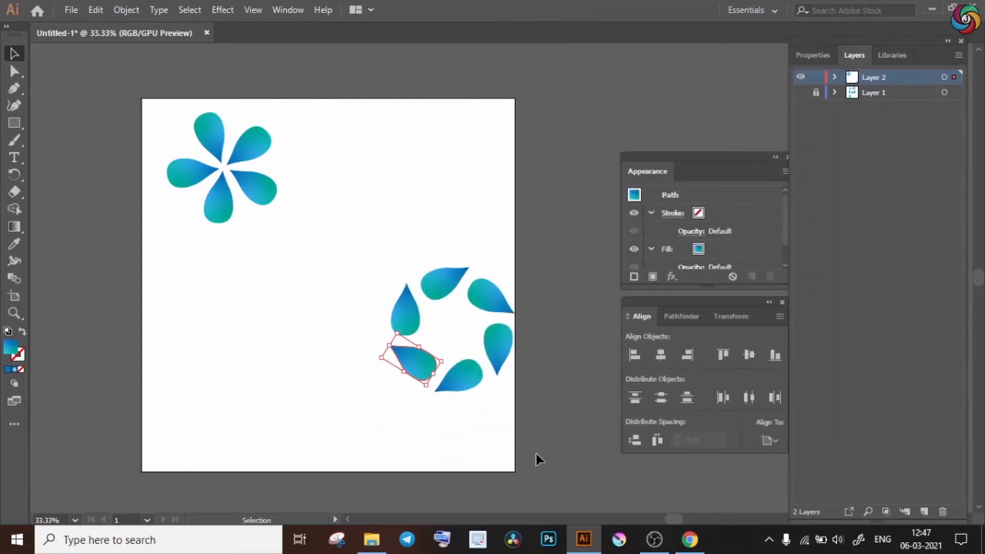
Add Layer 3 with Layer 2 locked and hidden, and draw a text frame about 608 by 216 px in the artboard's upper part.
left_click(316, 167)
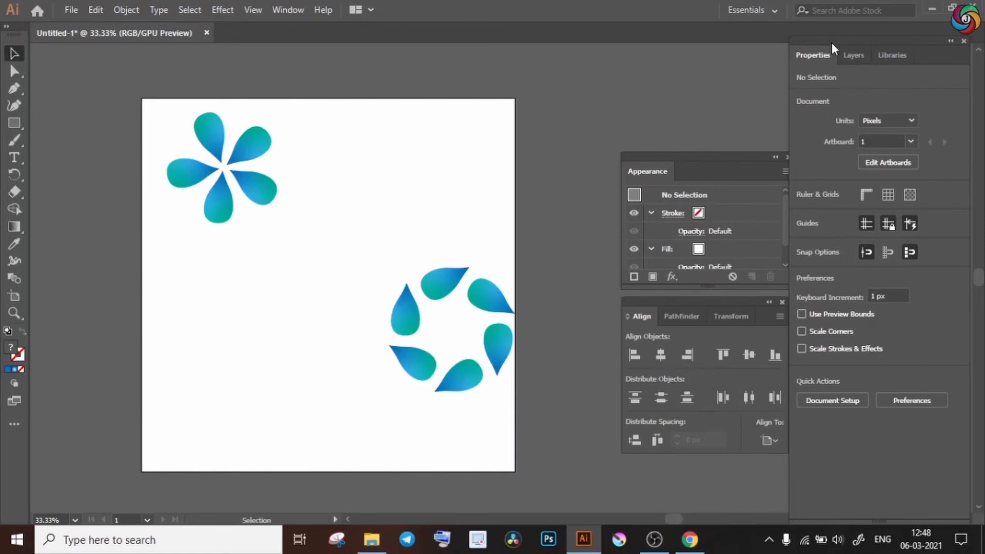
left_click(853, 55)
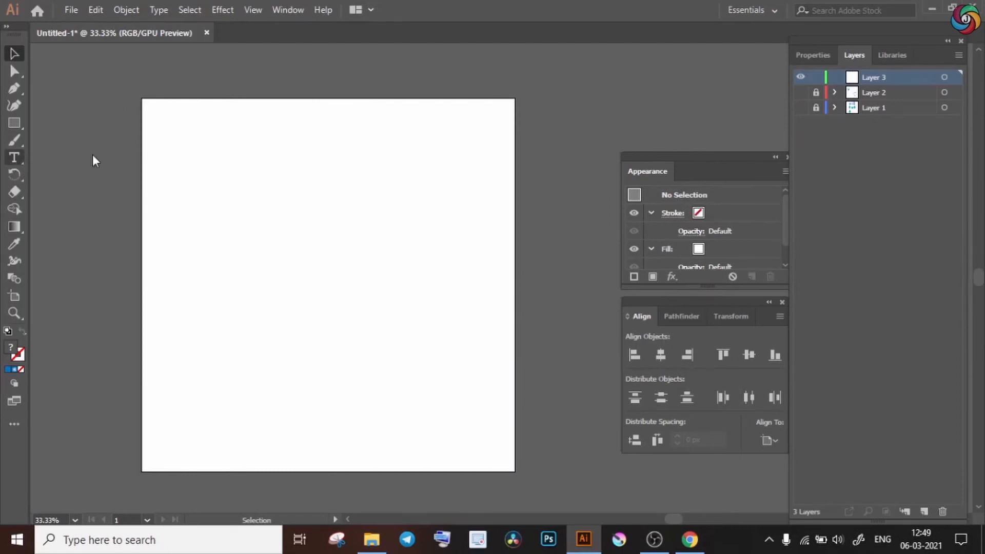
key("t")
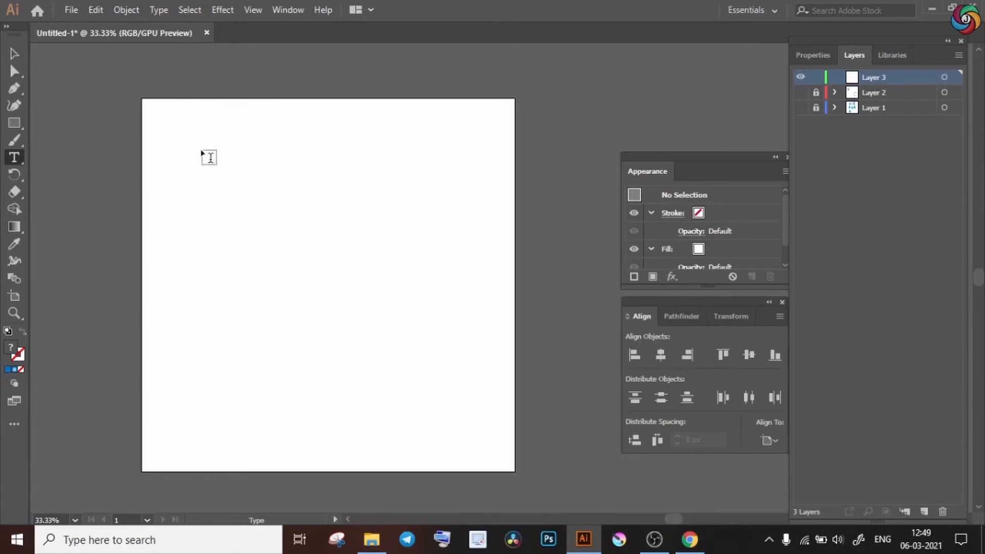
left_click_drag(185, 148, 411, 229)
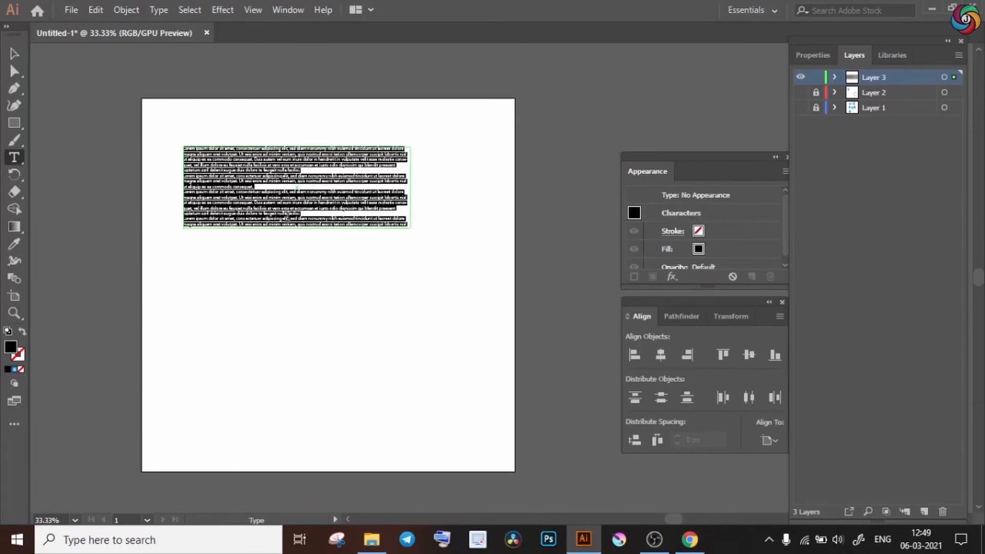
Replace the frame's placeholder text with "Hello!".
key("ctrl+equal")
key("ctrl+equal")
key("ctrl+equal")
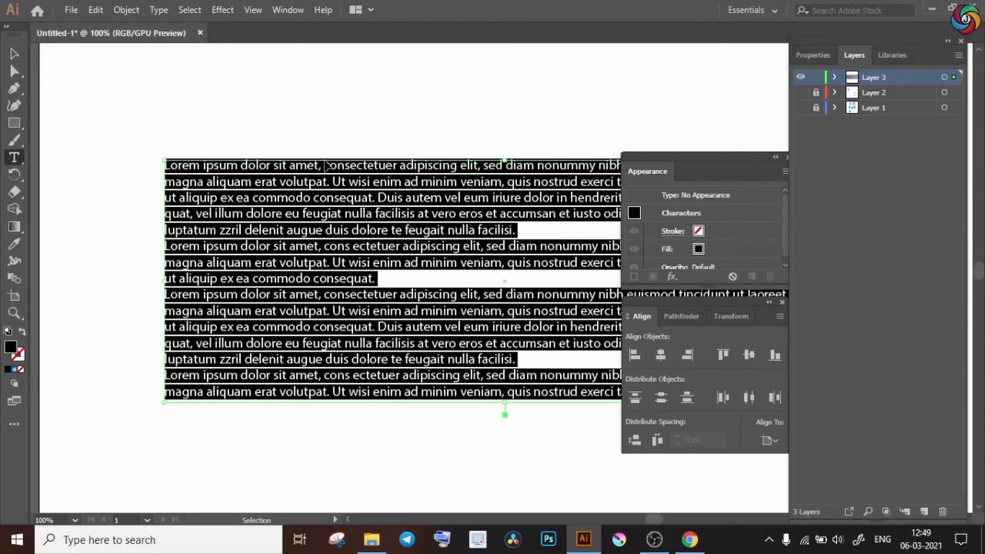
key("ctrl+minus")
key("ctrl+minus")
key("Delete")
type("Hello!")
key("ctrl+a")
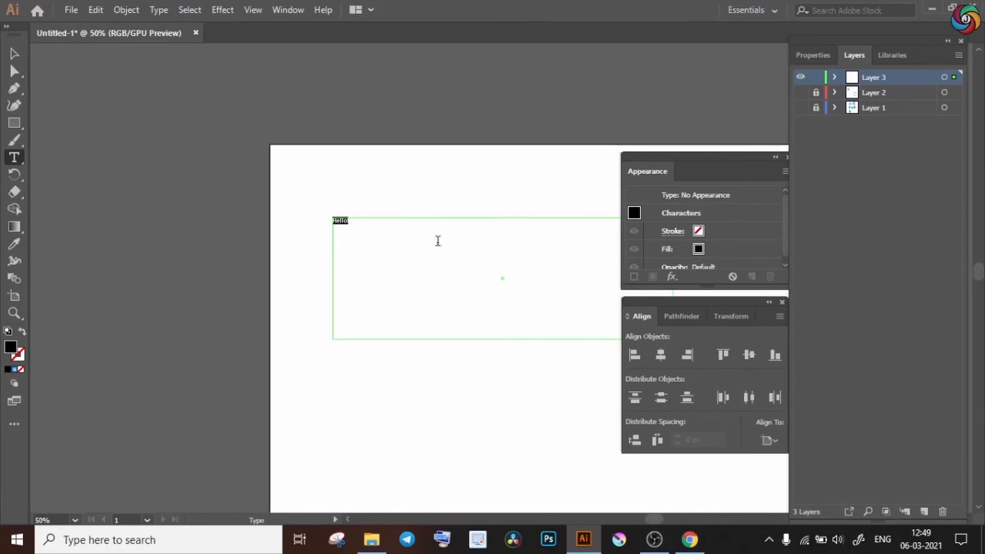
key("Escape")
Format the "Hello!" text in Bahnschrift at 72 pt and center its paragraph alignment.
left_click(812, 55)
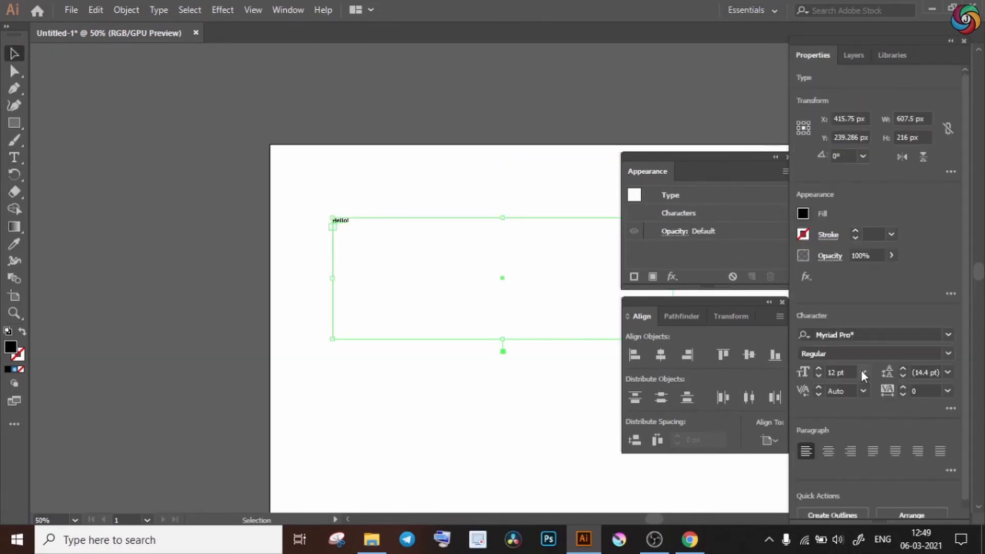
left_click(864, 372)
left_click(880, 356)
left_click(948, 334)
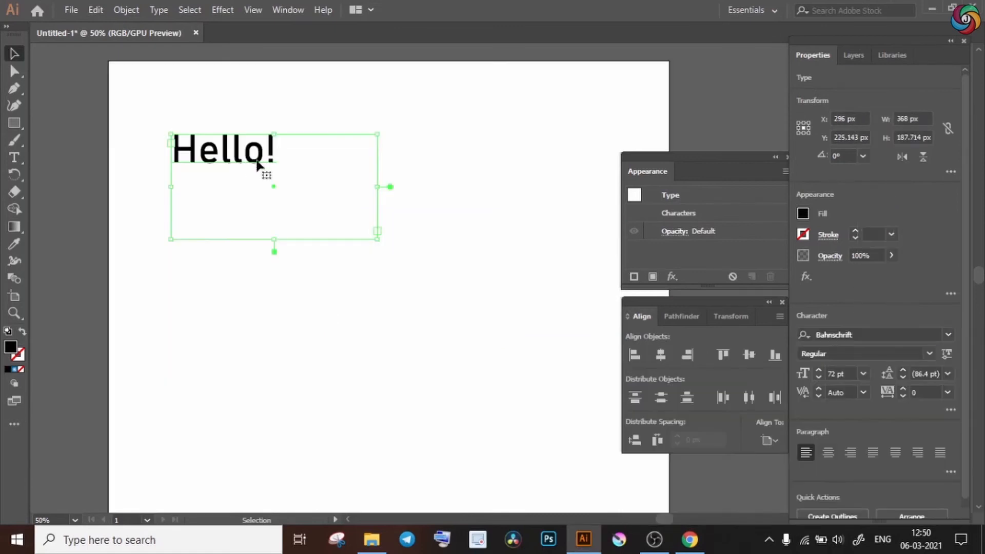
left_click(831, 453)
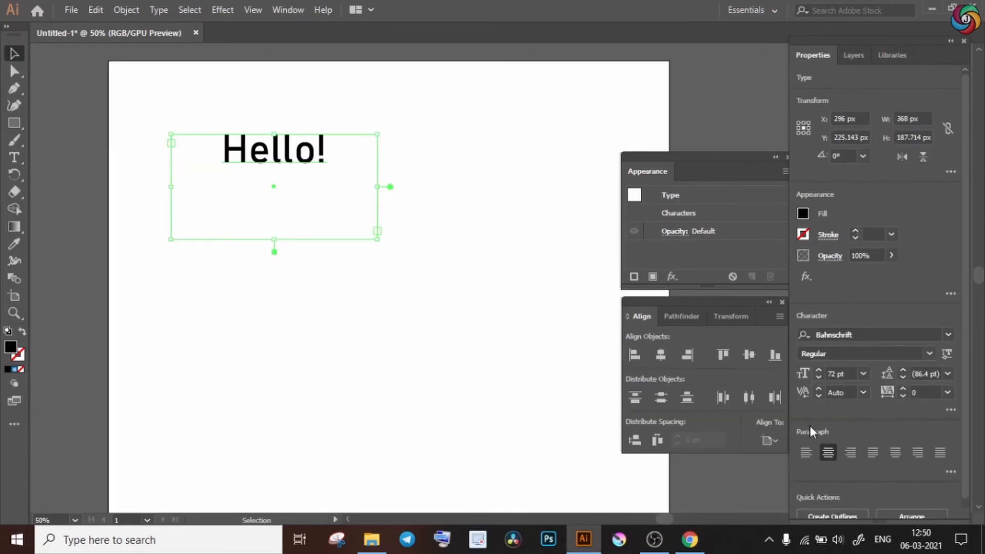
Center the "Hello!" text frame horizontally on the artboard.
left_click(661, 356)
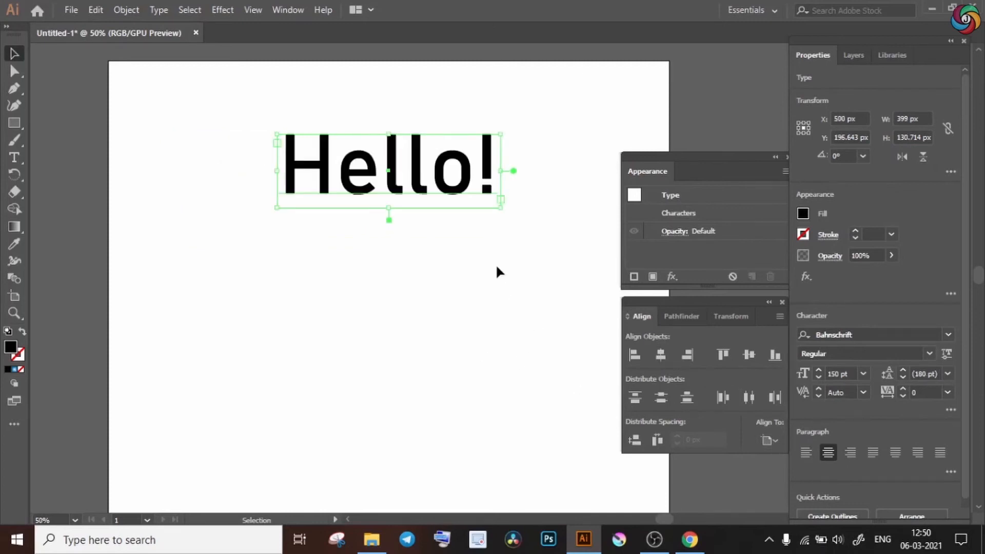
left_click(516, 262)
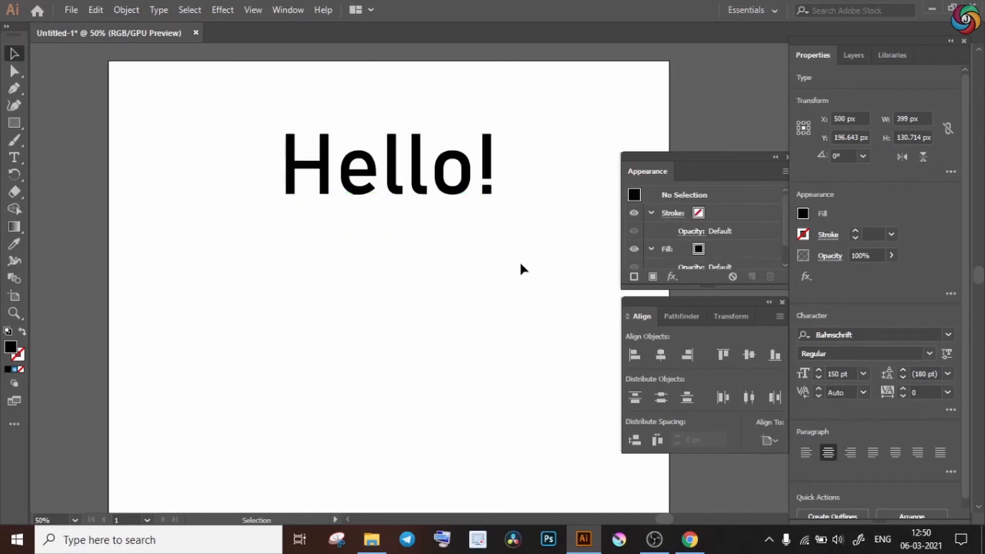
Set the "Hello!" text to the SemiBold font style and give it a teal fill.
left_click(316, 115)
left_click(929, 354)
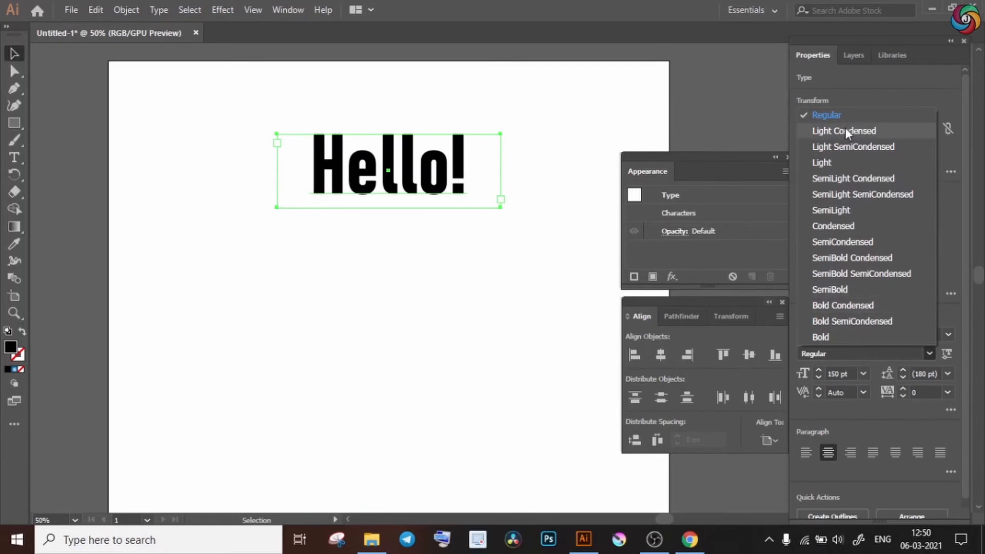
left_click(836, 289)
left_click(804, 212)
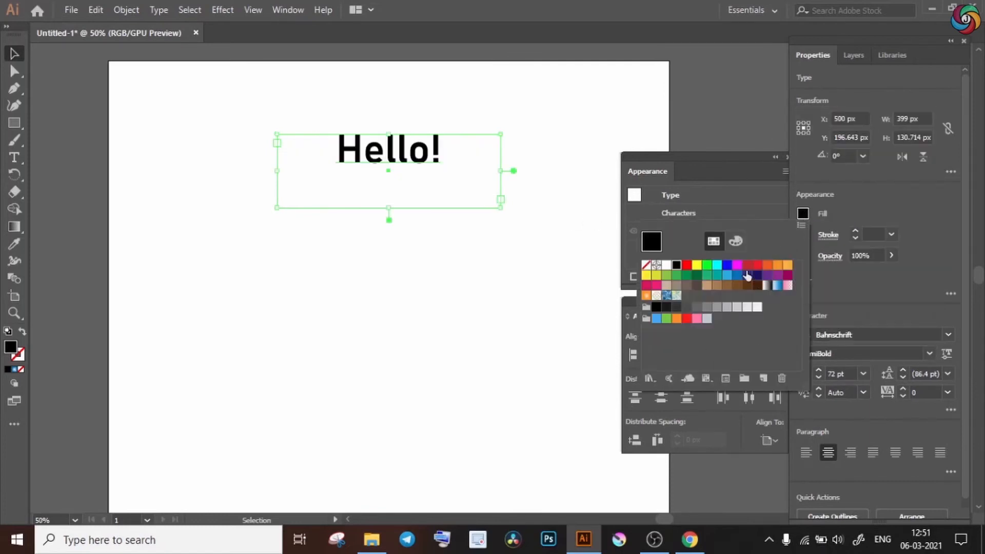
left_click(717, 275)
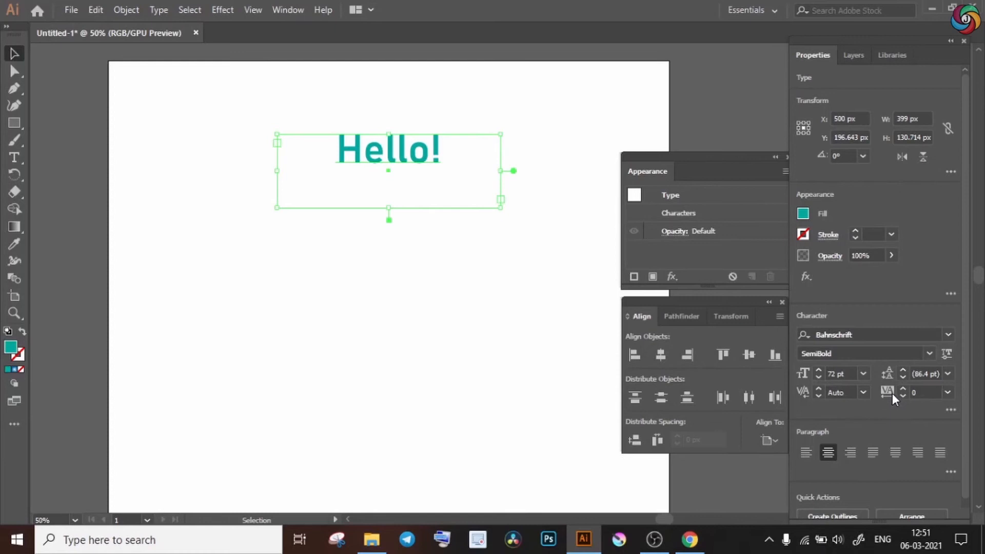
Examine the tracking presets and the additional character options, including All Caps and Strikethrough, for the "Hello!" text.
left_click(947, 392)
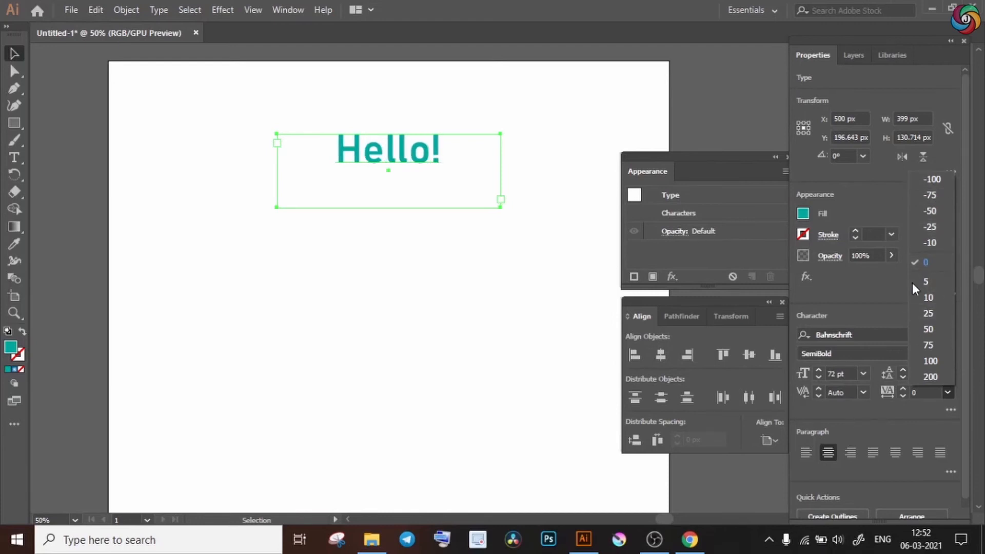
left_click(872, 405)
scroll(873, 405, "right", 1)
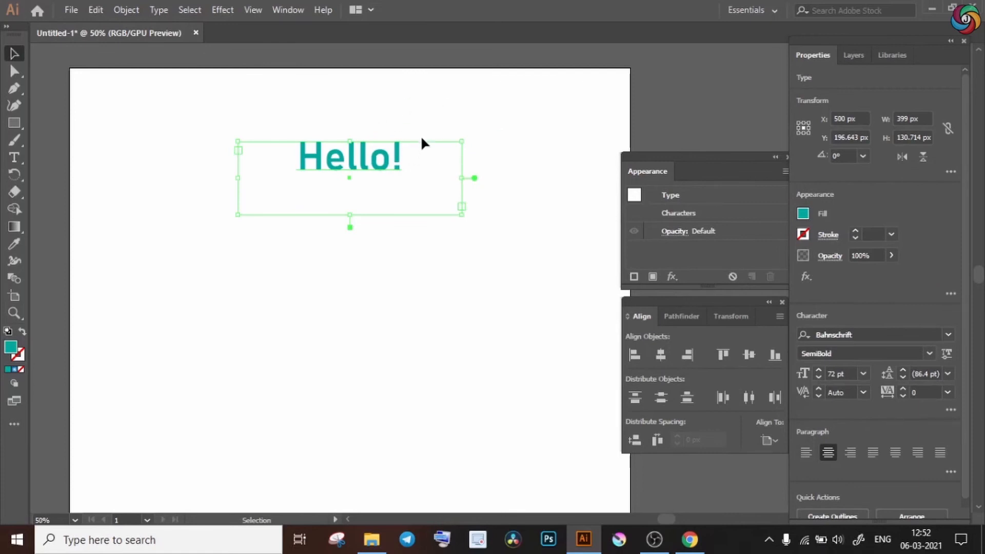
left_click(950, 410)
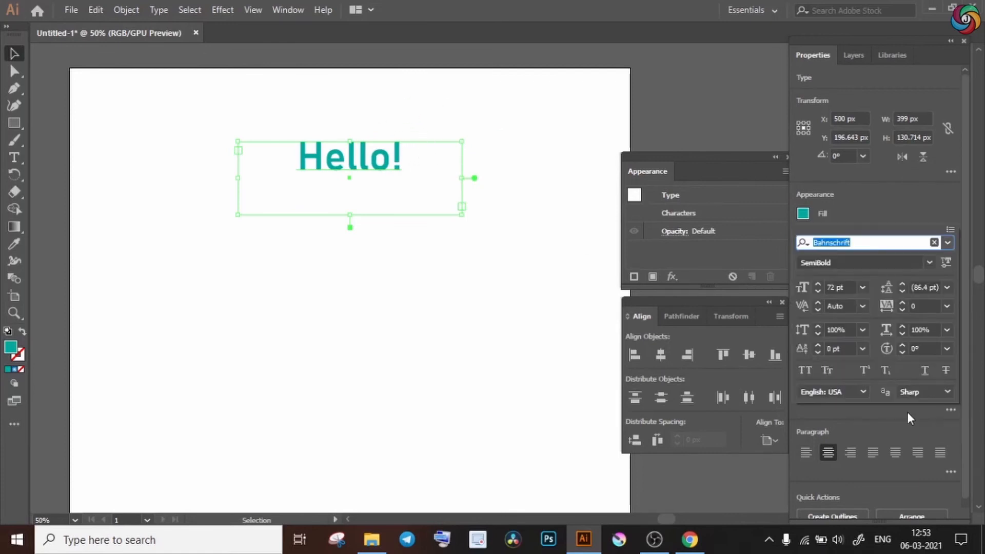
left_click(808, 370)
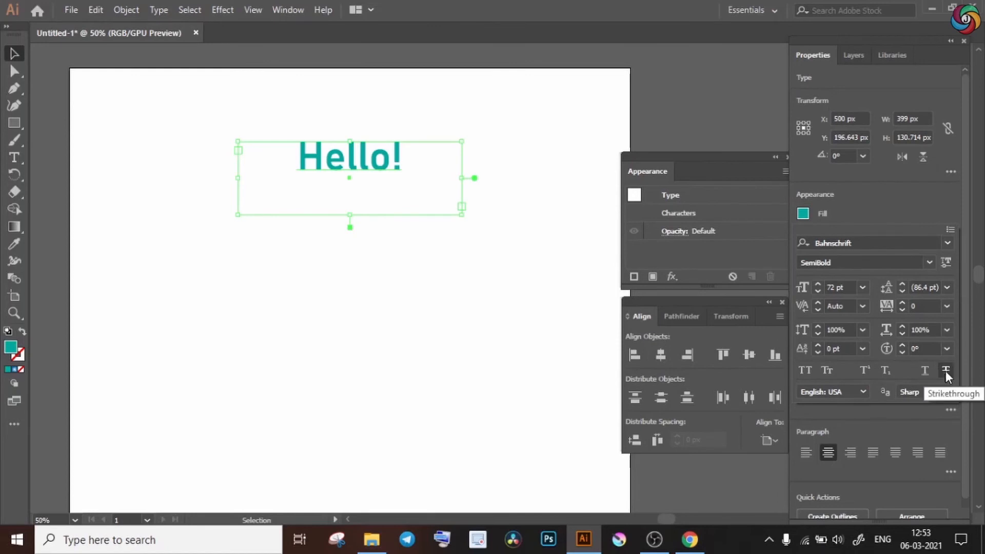
left_click(894, 288)
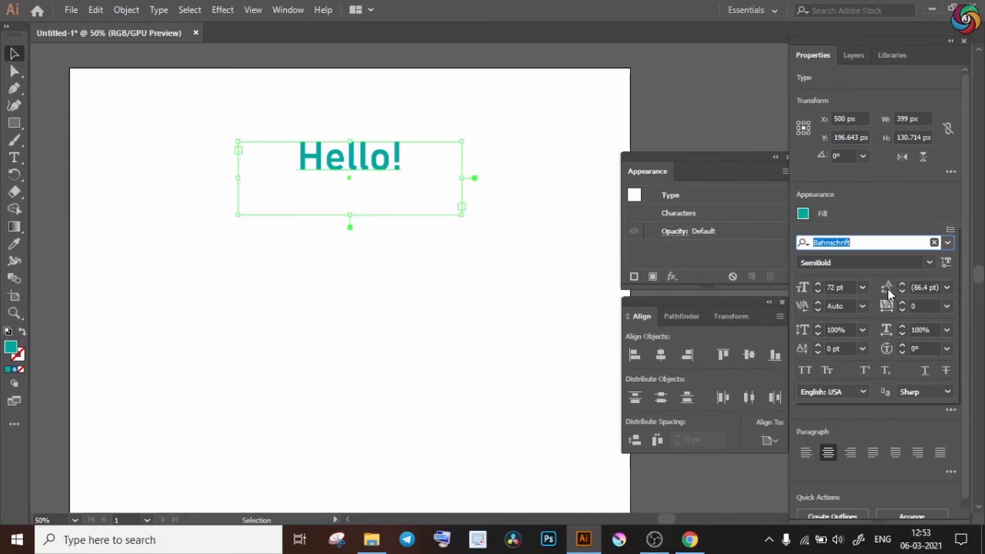
left_click(326, 88)
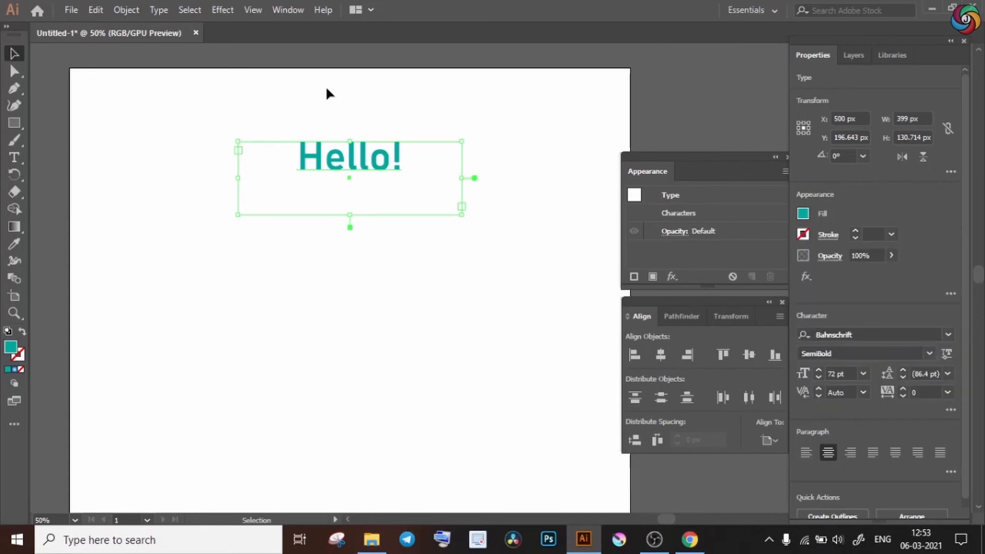
Convert the "Hello!" text to outlines and enlarge the lettering proportionally around its center to about twice its size.
right_click(372, 153)
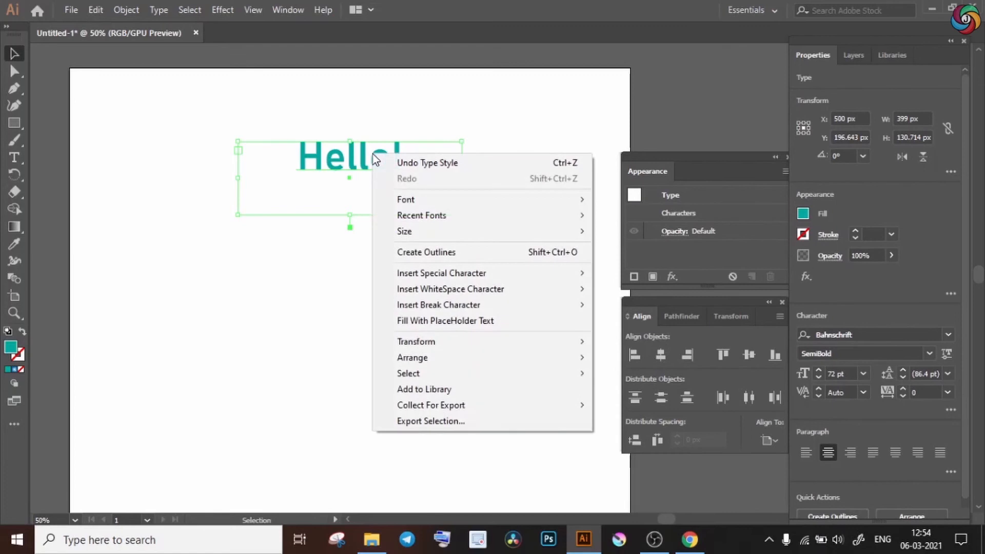
left_click(427, 254)
left_click(476, 307)
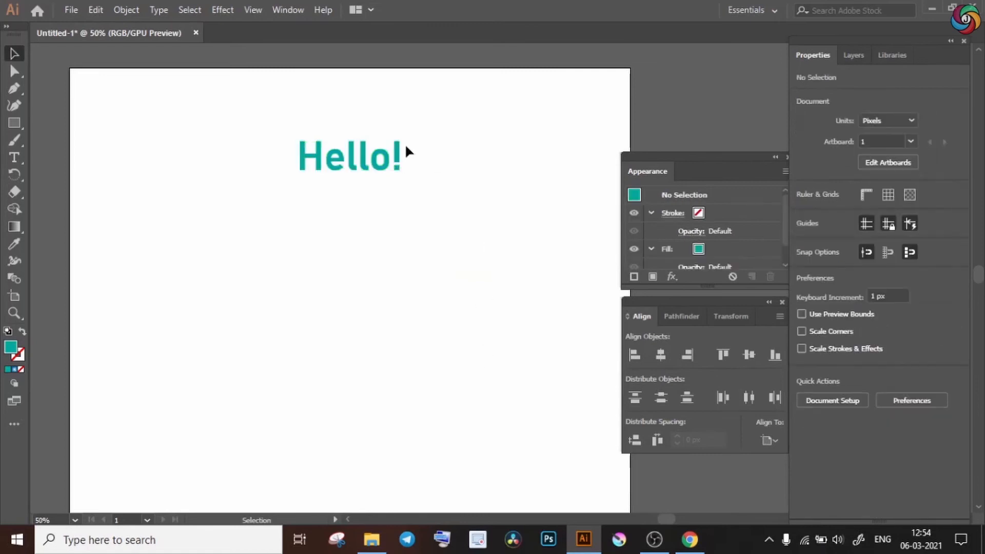
left_click_drag(405, 150, 387, 198)
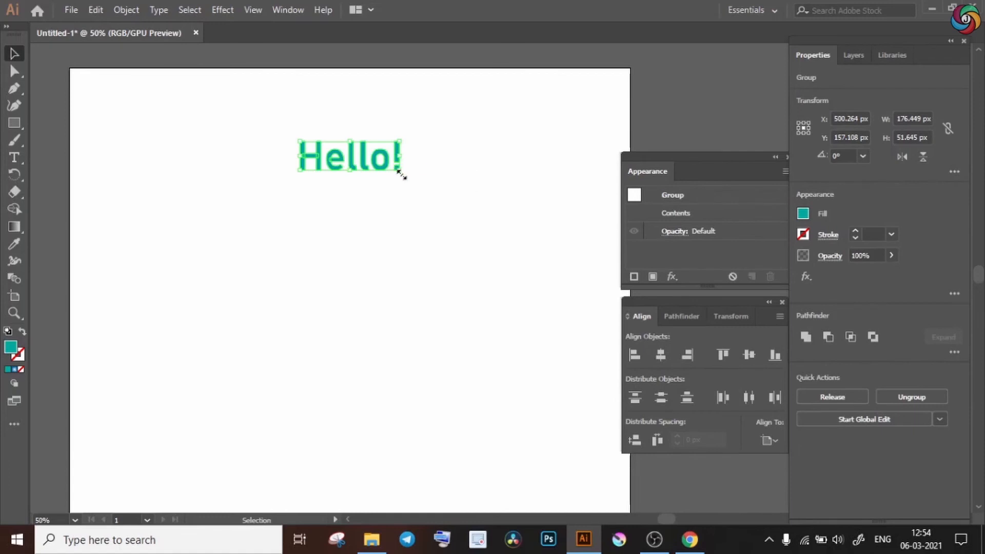
left_click_drag(398, 171, 454, 186)
left_click(271, 238)
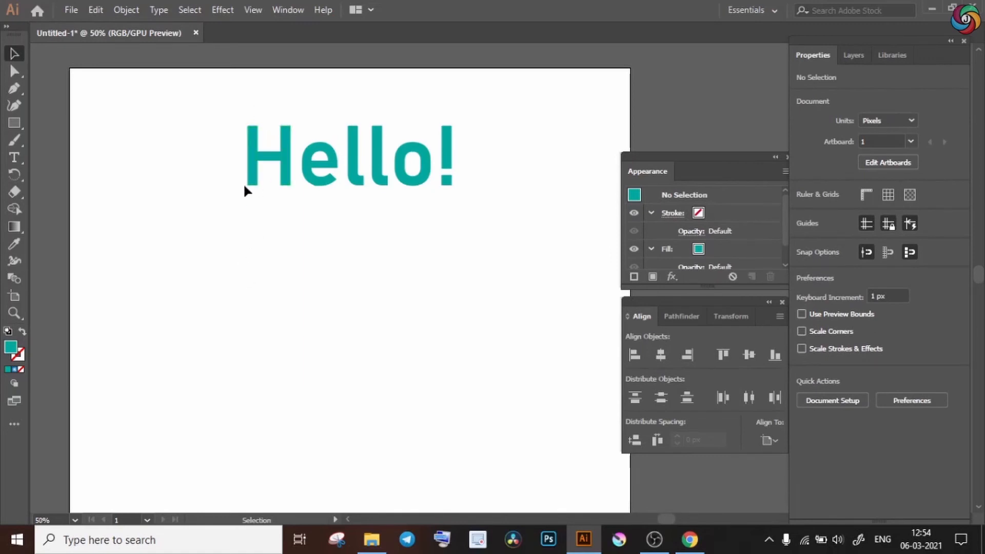
Extend the H's left stem downward to a height of about 234 px and round its upper-left corner by about 14 px.
left_click_drag(359, 222, 352, 369)
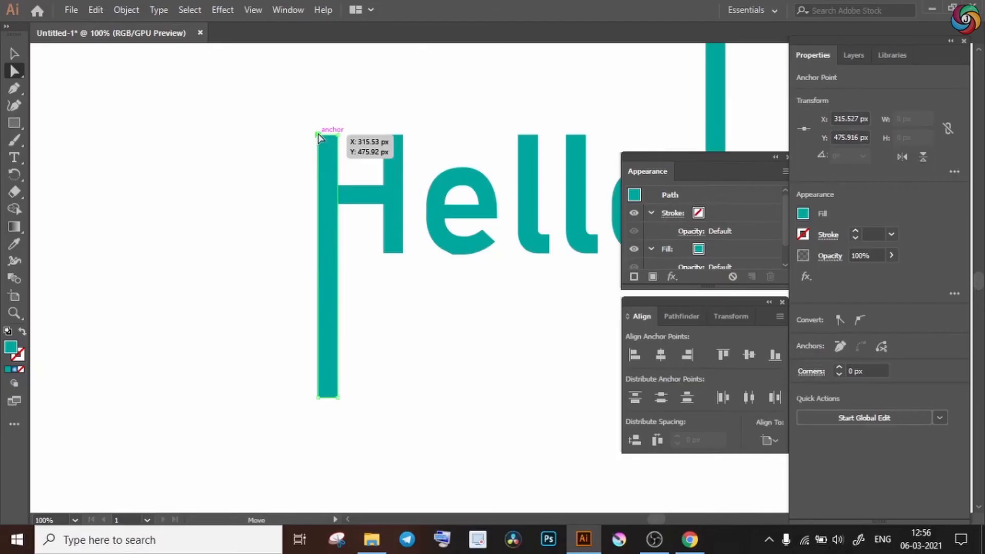
mouse_move(317, 135)
left_mouse_down()
mouse_move(309, 105)
mouse_move(291, 134)
mouse_move(321, 135)
left_mouse_up()
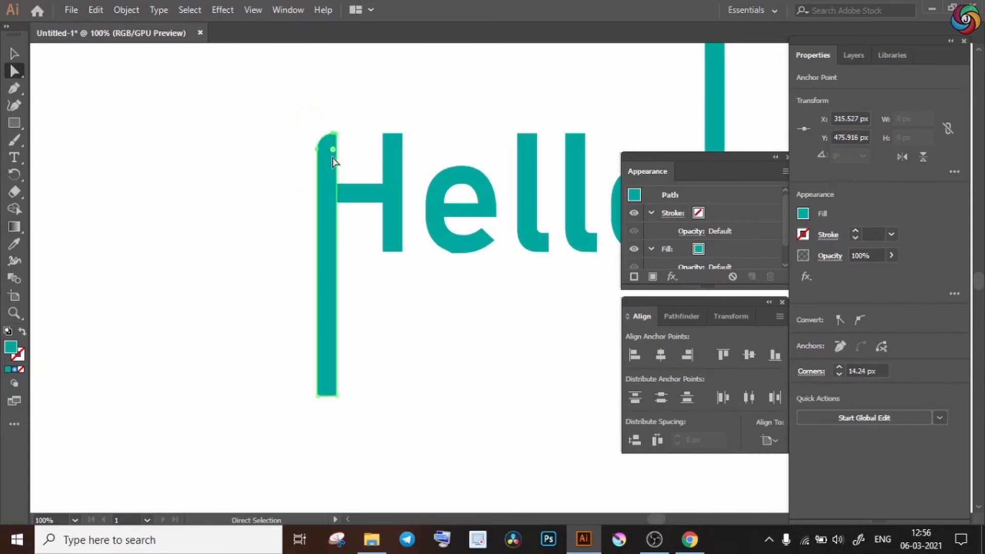
left_click(455, 336)
Select the lower copy of the outlined "Hello!" lettering and browse the available effects.
left_click_drag(455, 336, 243, 339)
key("ctrl+0")
key("v")
key("ctrl+a")
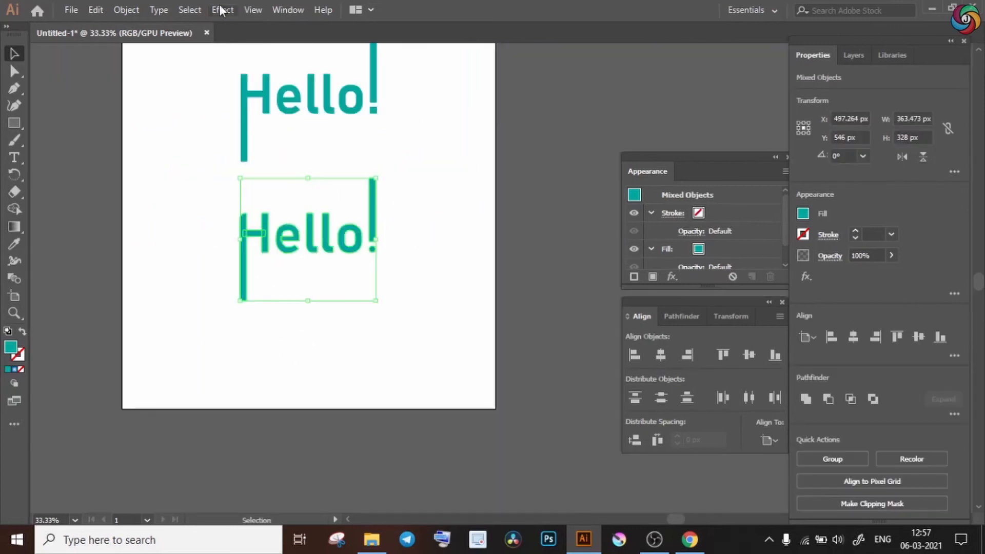
left_click(222, 10)
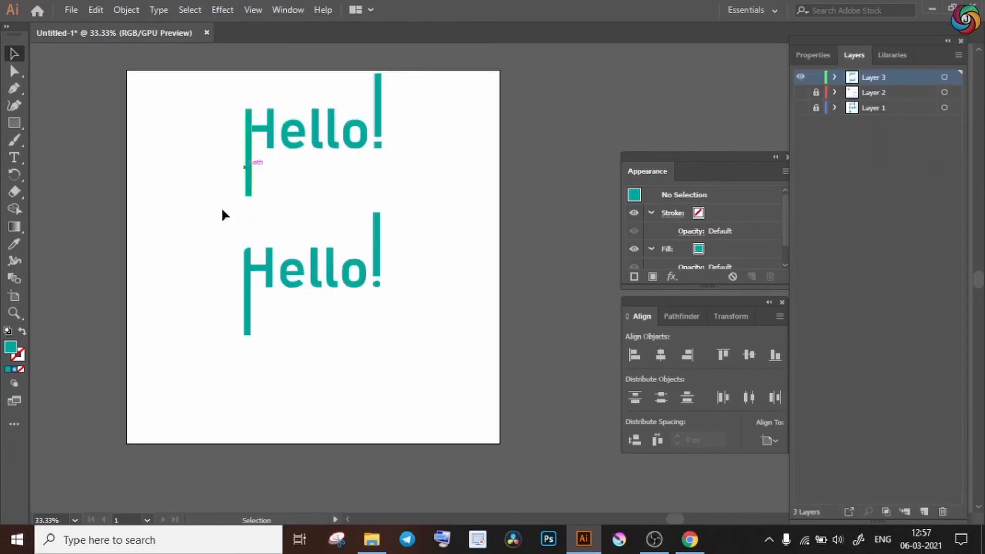
Lock and hide Layer 3 and add Layer 4 above it.
left_click(817, 79)
left_click(801, 79)
key("space")
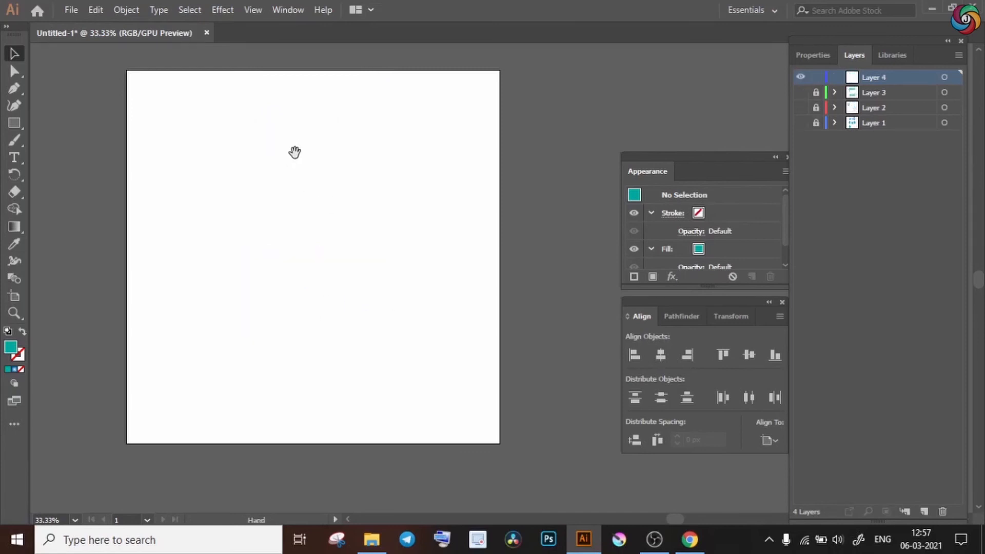
left_click_drag(295, 152, 298, 168)
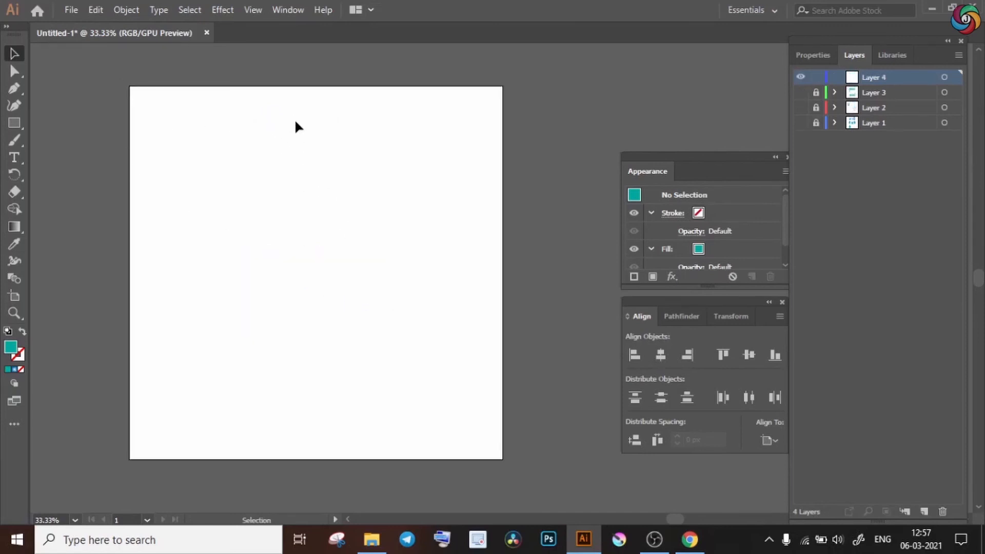
left_click(222, 10)
mouse_move(267, 196)
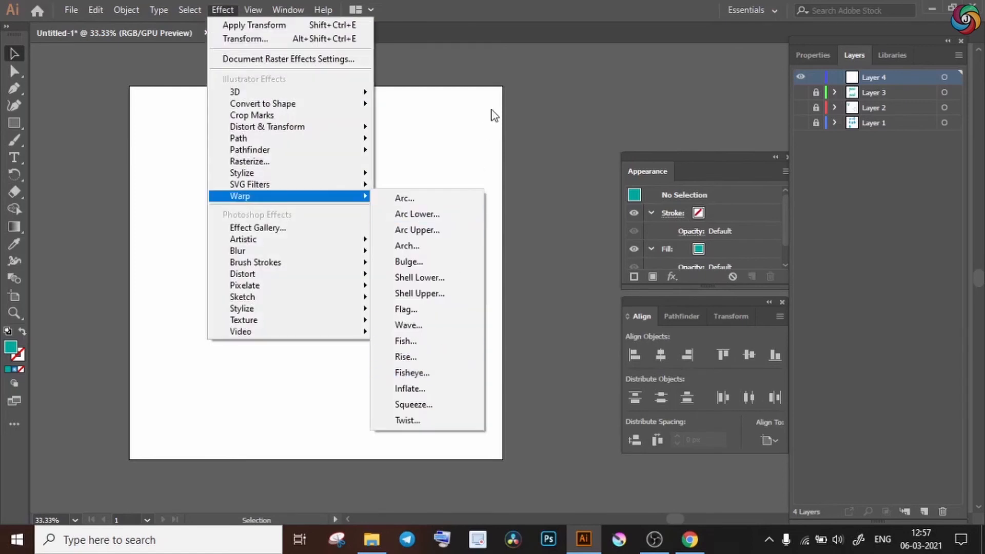
left_click(519, 128)
key("space")
left_click_drag(460, 187, 459, 180)
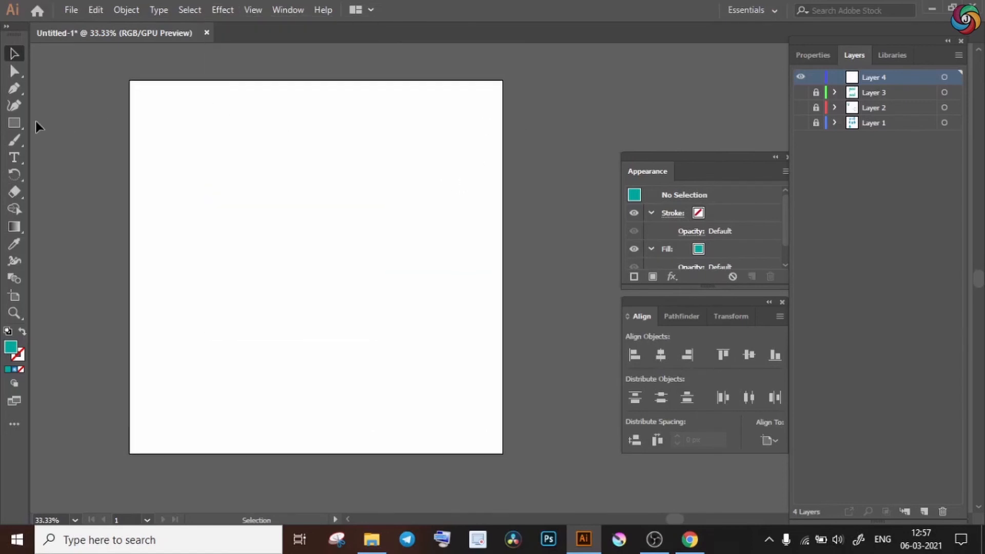
Draw a circle about 498 px in diameter in the middle of the artboard with the Ellipse tool.
left_click(20, 119)
left_click(19, 122)
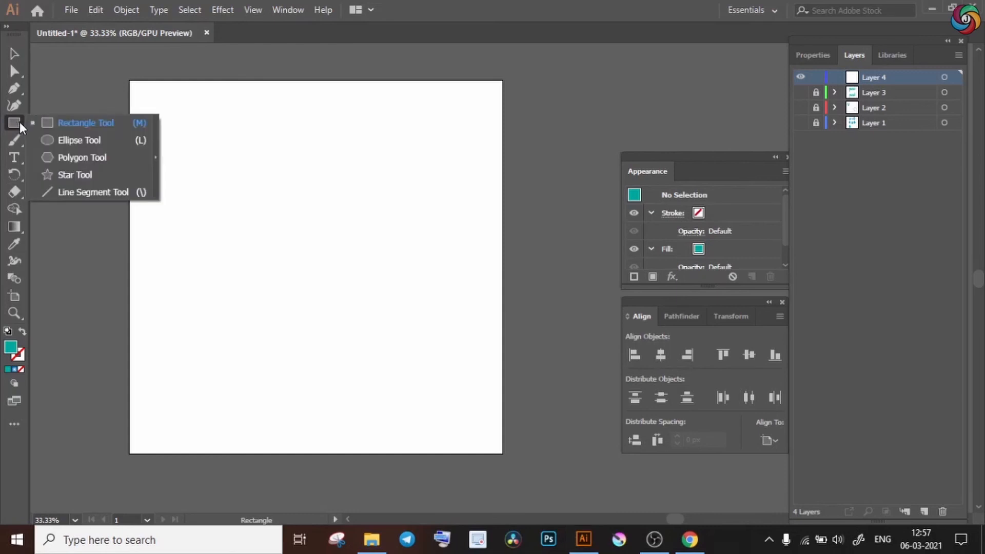
left_click(74, 137)
left_click_drag(219, 202, 385, 342)
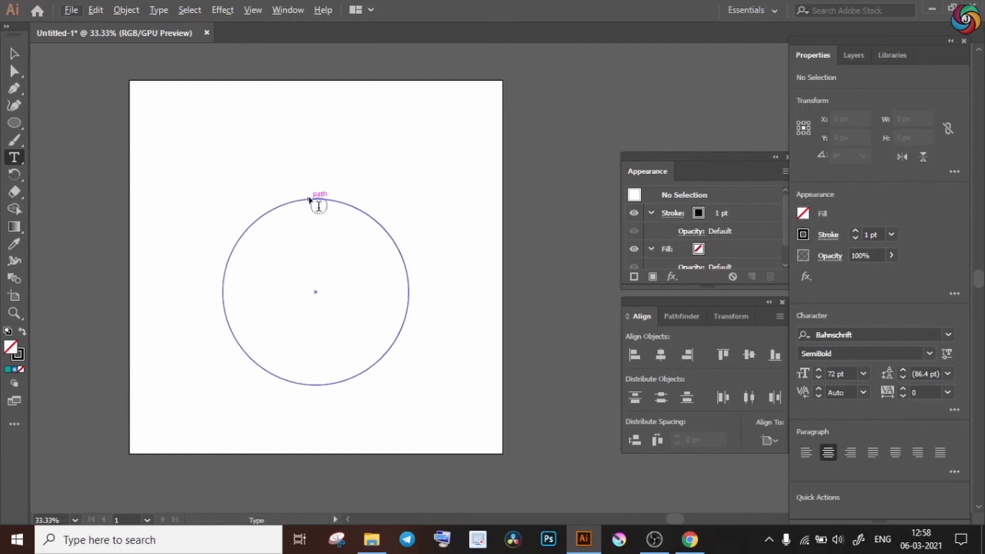
Place the text "Hello!" along the circle's path and rotate the circle about 180° so the text sits at its top.
key("alt")
left_click(309, 196)
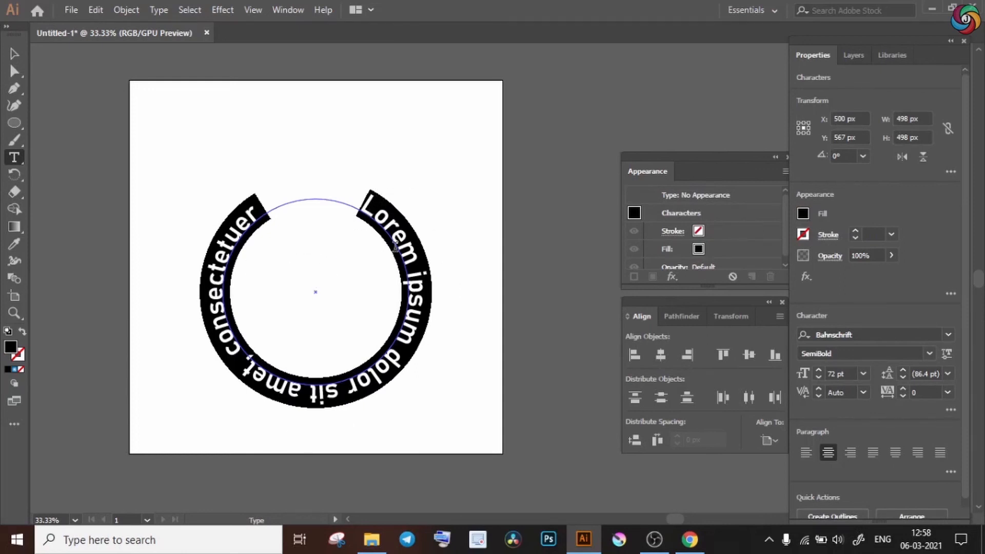
type("H")
left_click_drag(412, 391, 232, 204)
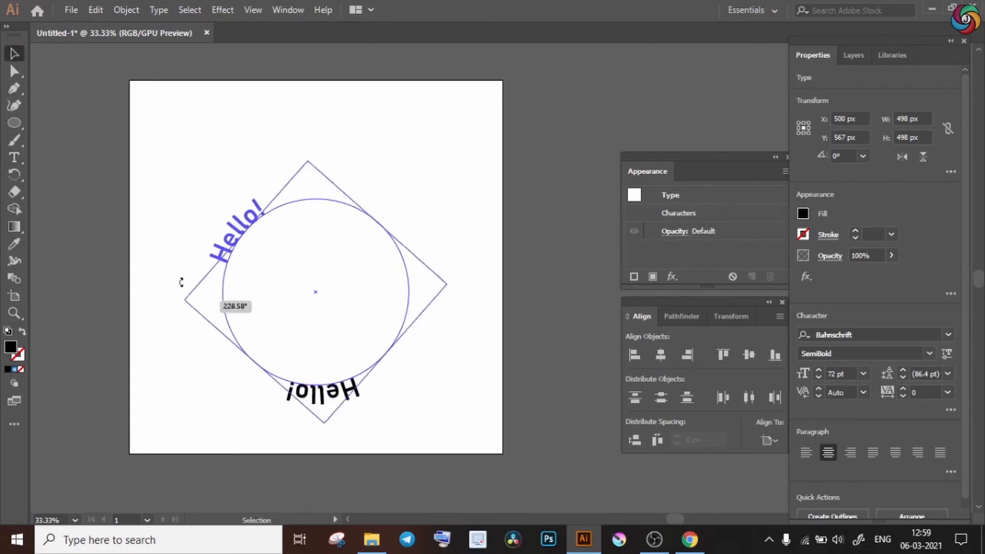
left_click(247, 179)
left_click(337, 194)
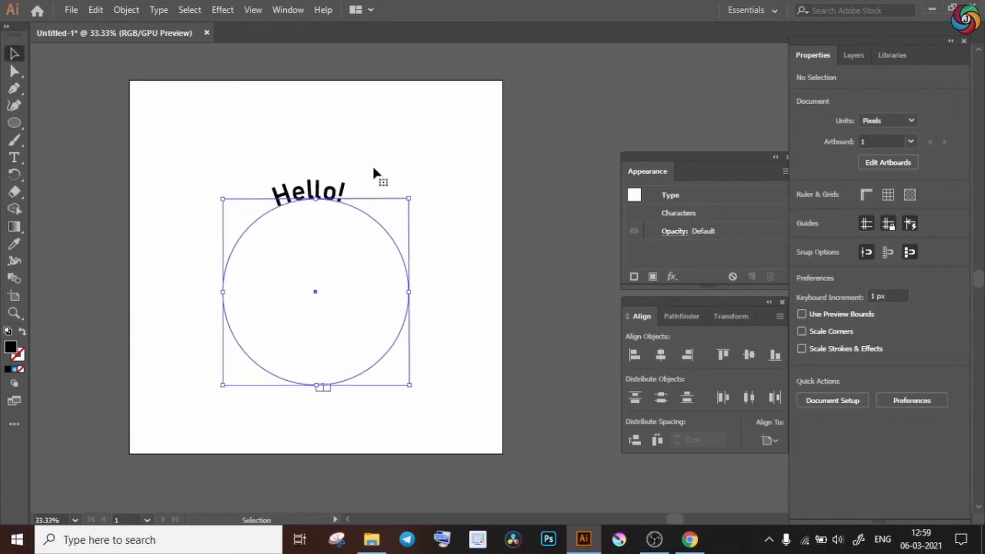
Preview different Type on a Path effects, including Stair Step, on the circular text and choose Rainbow.
left_click(159, 10)
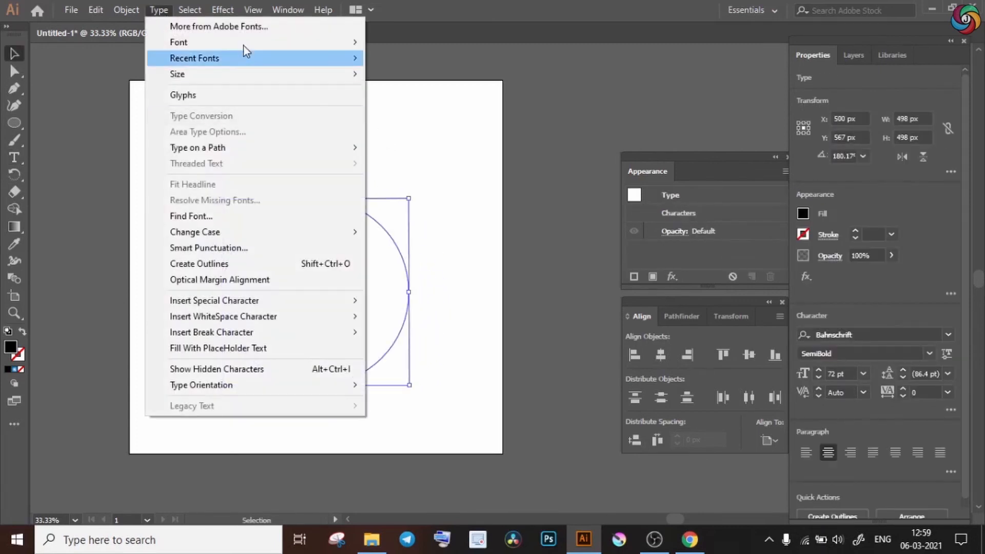
mouse_move(326, 154)
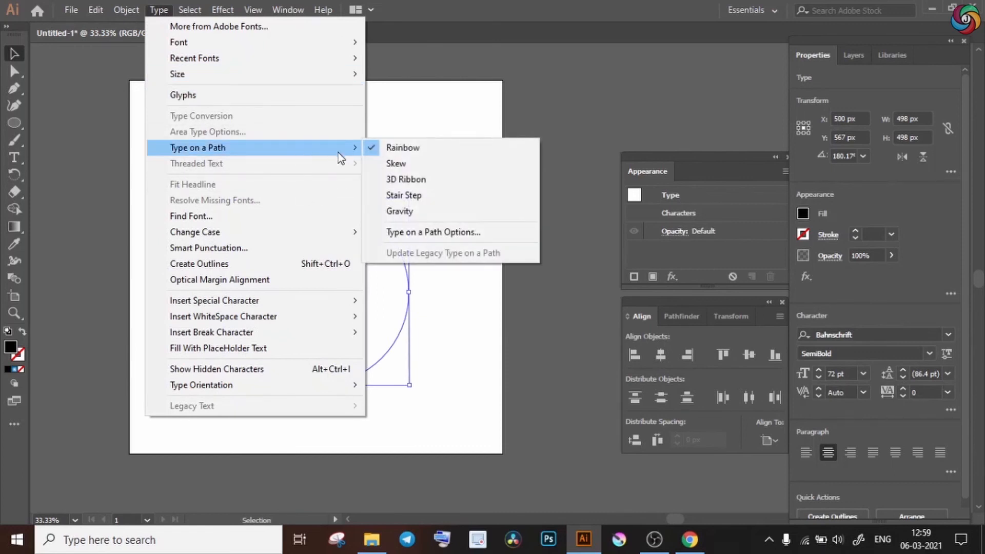
left_click(450, 237)
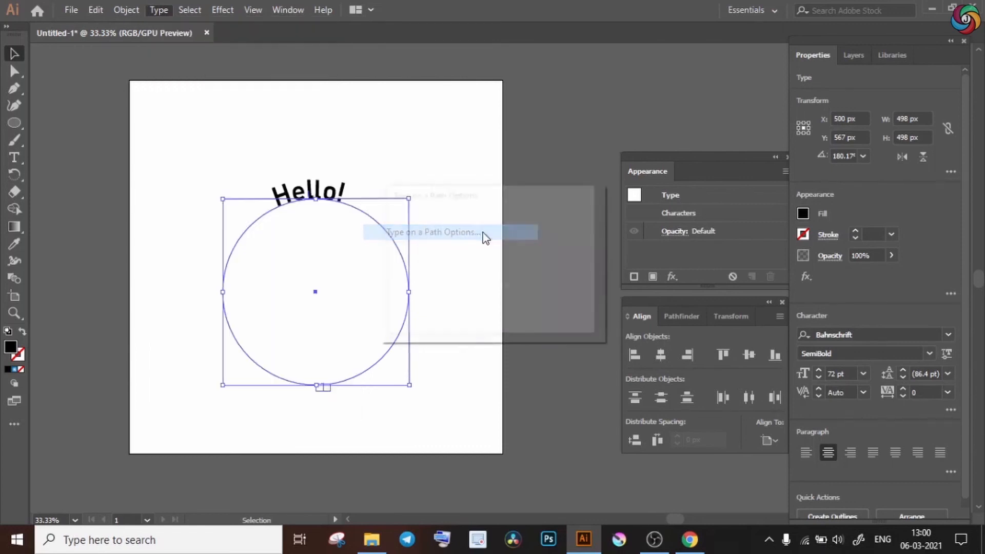
left_click_drag(507, 192, 551, 170)
left_click(457, 257)
left_click(540, 180)
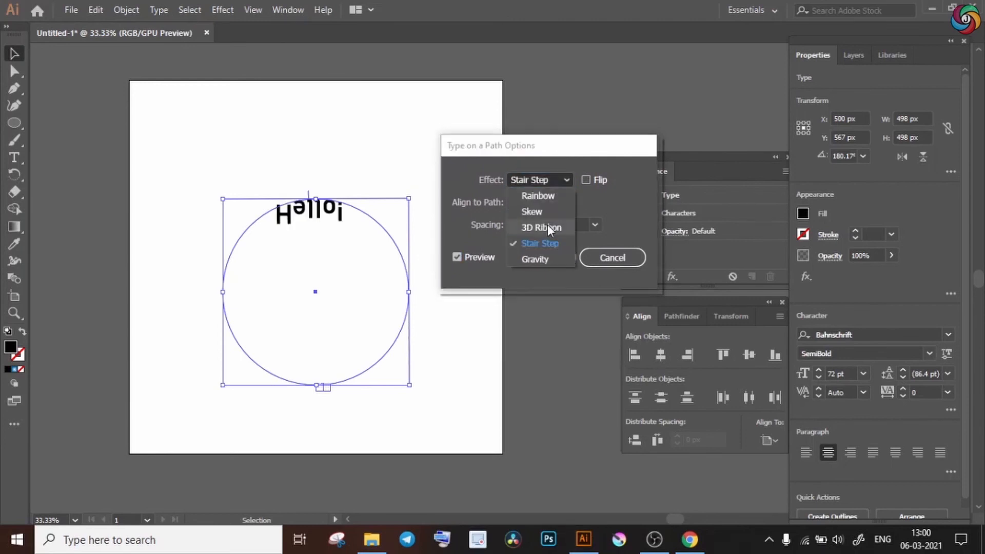
left_click(546, 194)
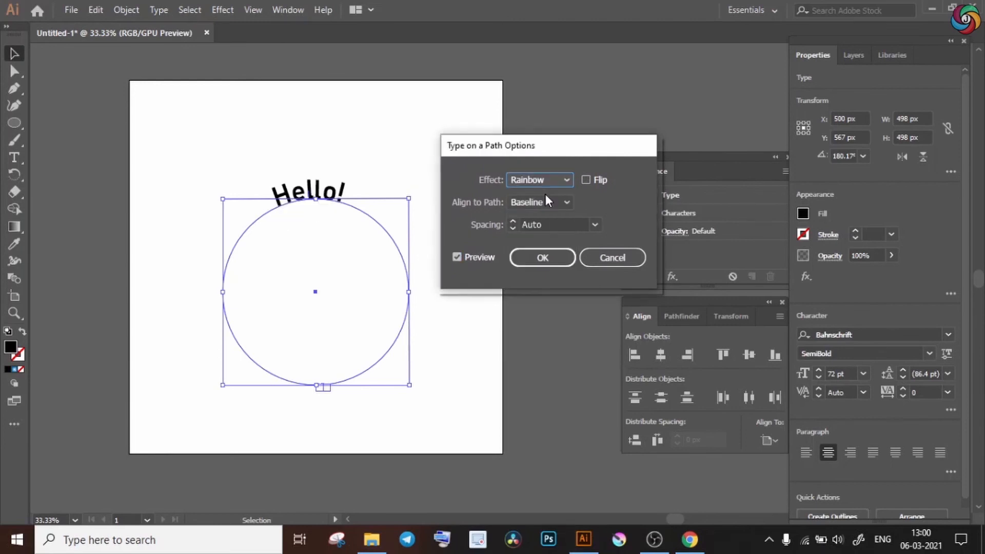
Try Flip and the Descender alignment for the path text, and apply an alignment that centers the letters on the path.
left_click(586, 180)
left_click(588, 180)
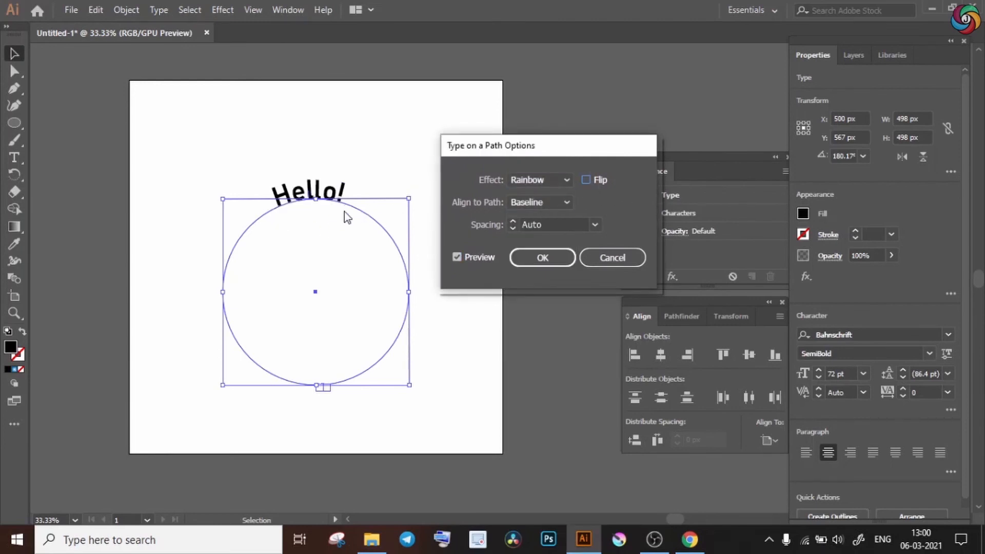
left_click(546, 202)
left_click(550, 228)
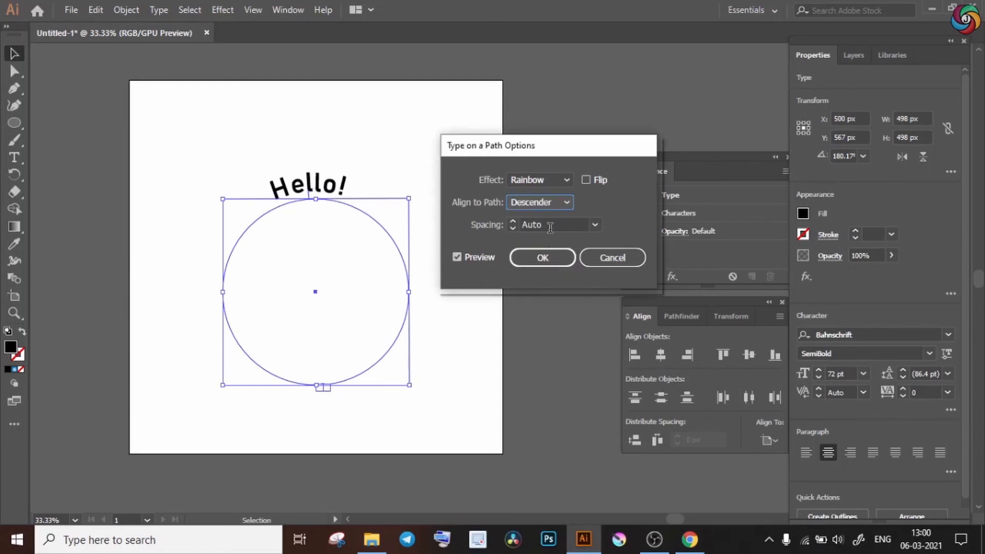
left_click(547, 258)
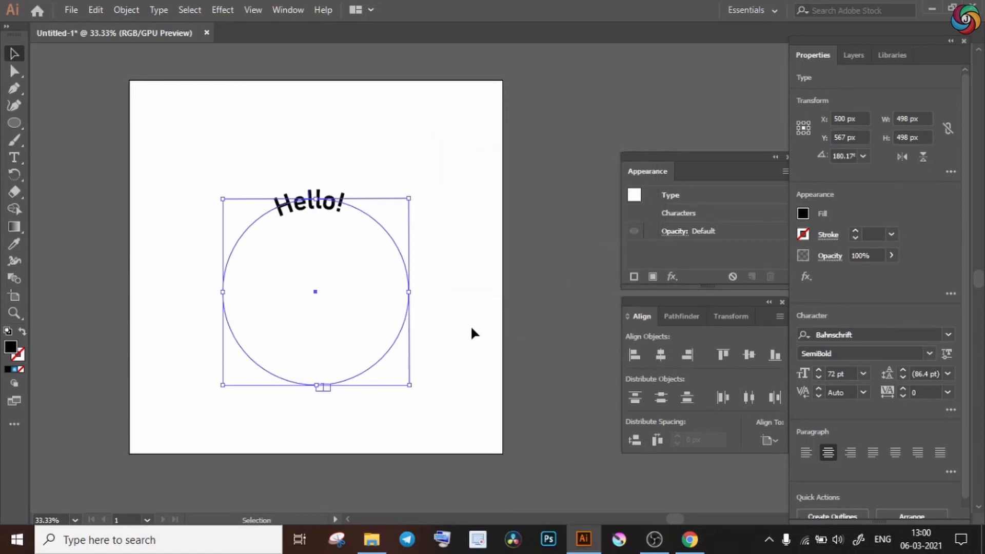
left_click(469, 327)
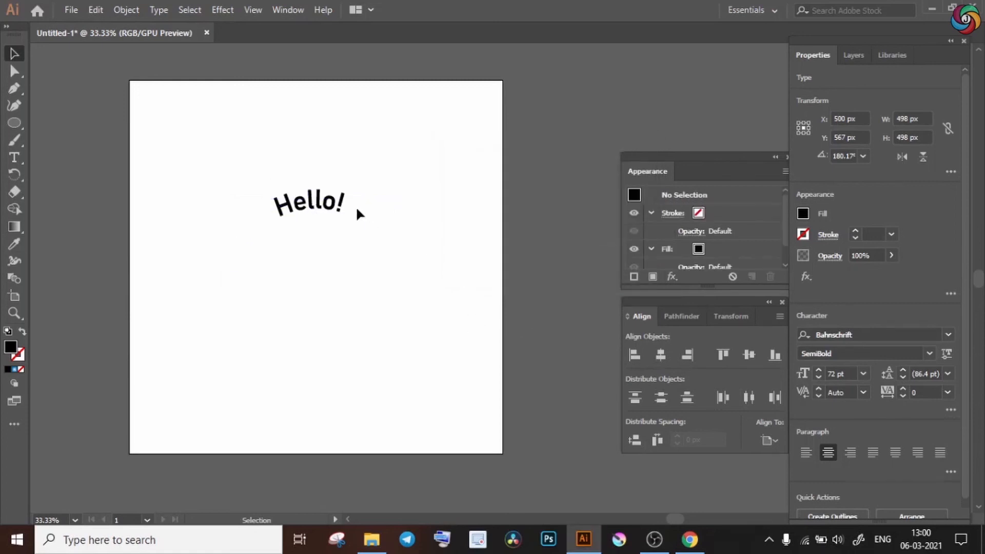
Set the circular "Hello!" text to 150 pt and give it a teal fill.
left_click(366, 214)
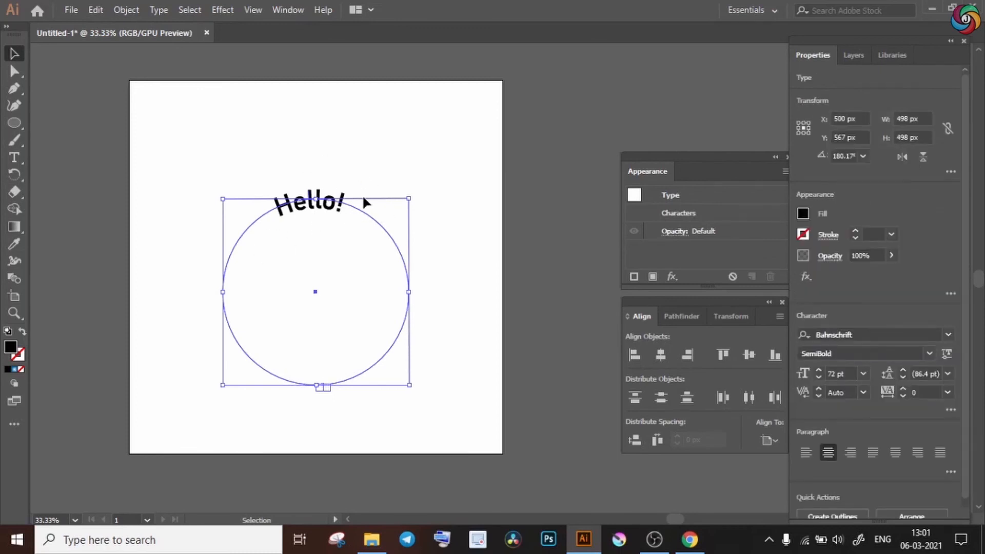
left_click(836, 373)
type("150")
key("Return")
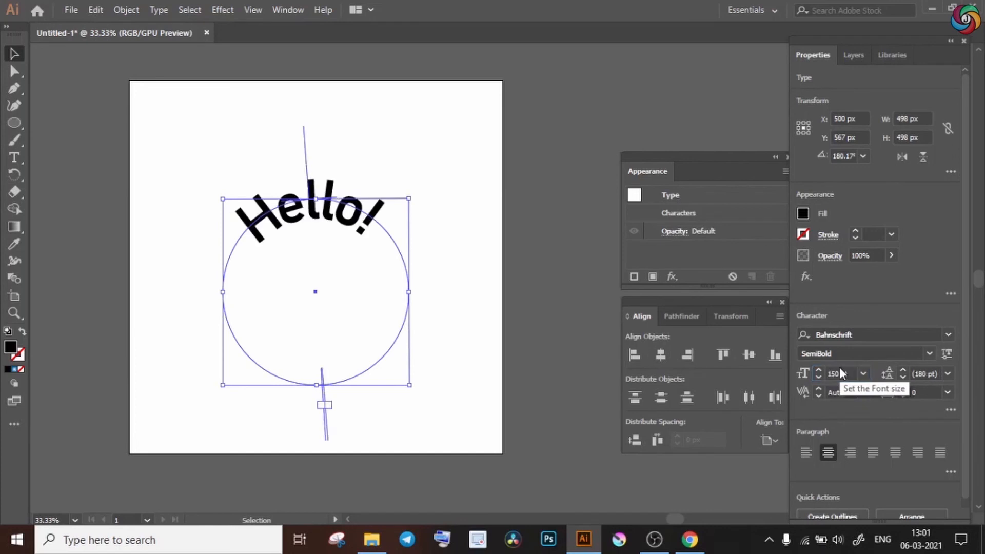
left_click(803, 213)
left_click(712, 275)
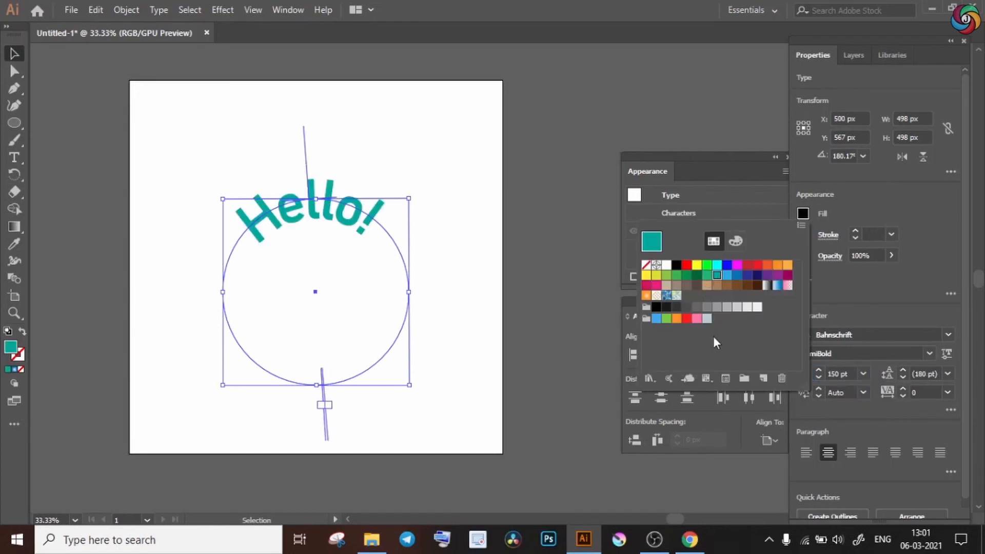